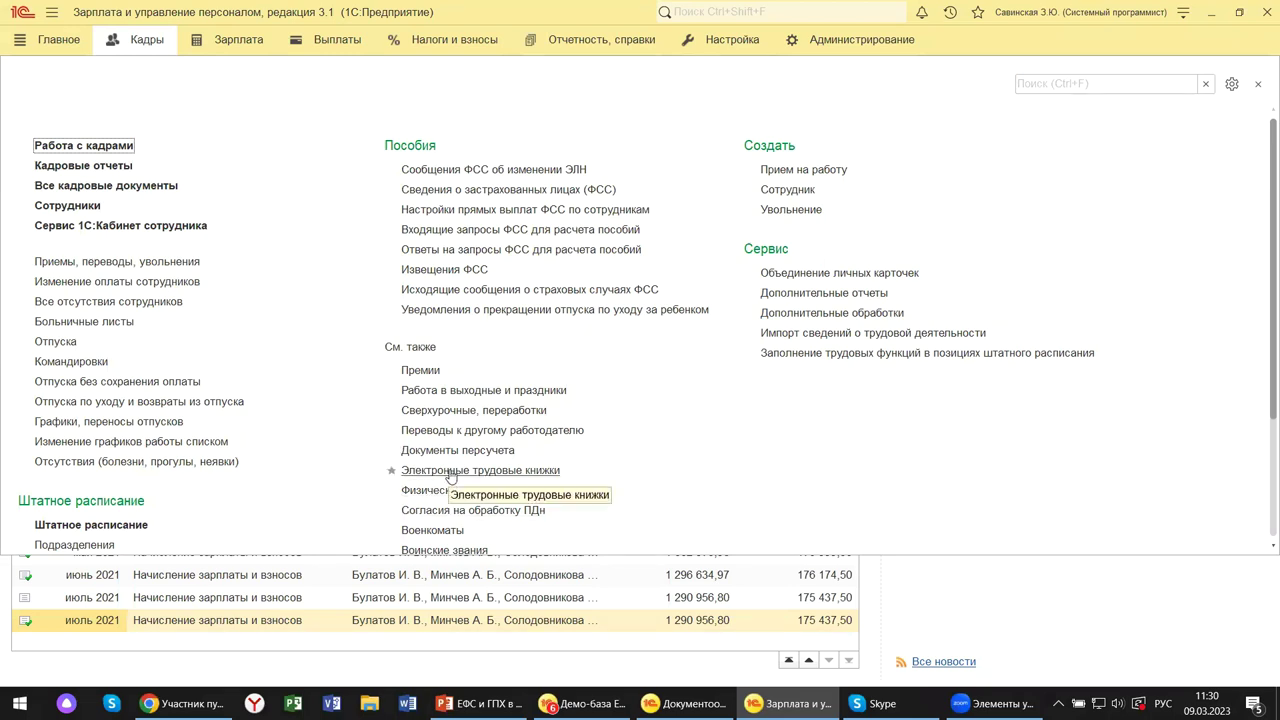
- Open the Электронные трудовые книжки journal in Зарплата и управление персоналом, and the same journal in the Демо-база ERP infobase
left_click(450, 472)
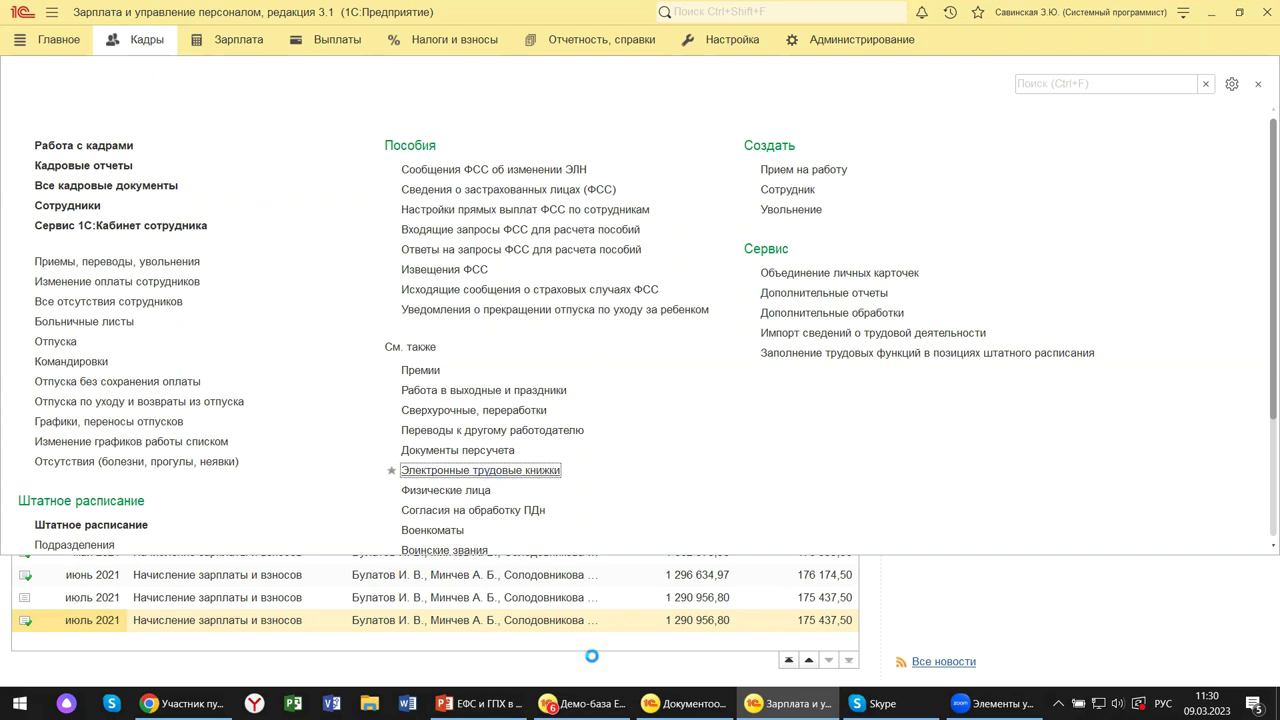
mouse_move(585, 703)
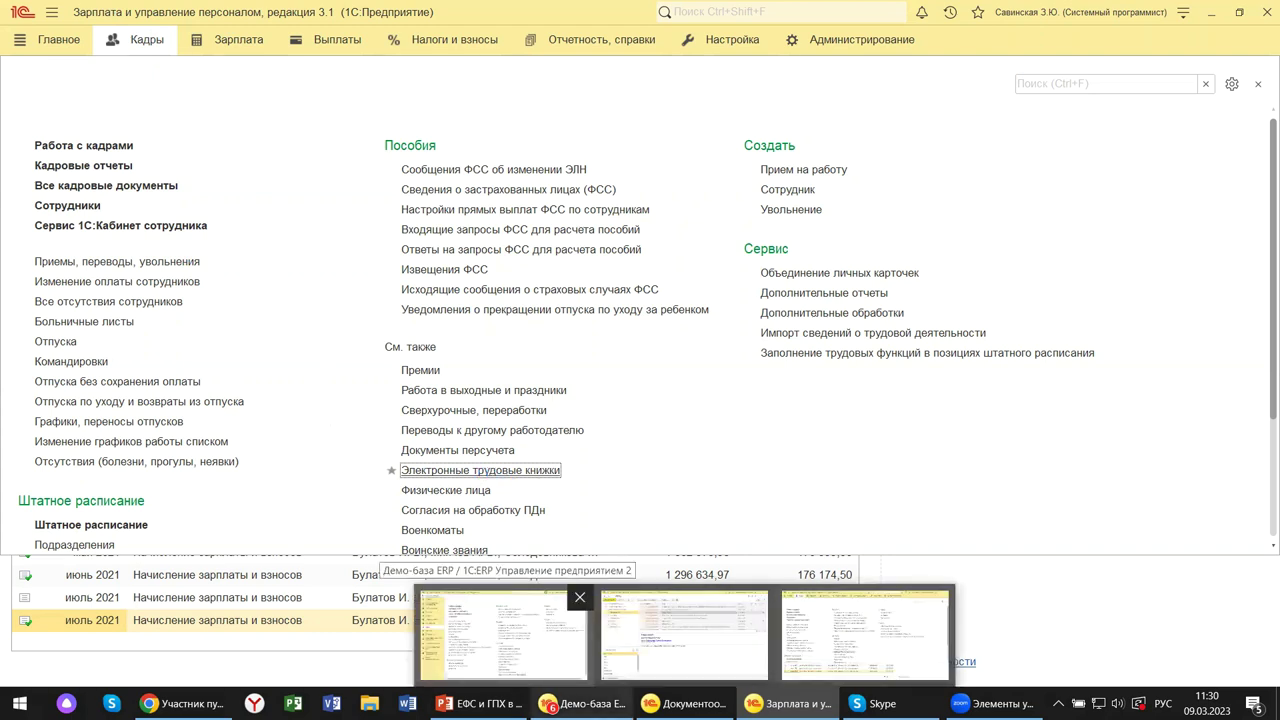
left_click(503, 635)
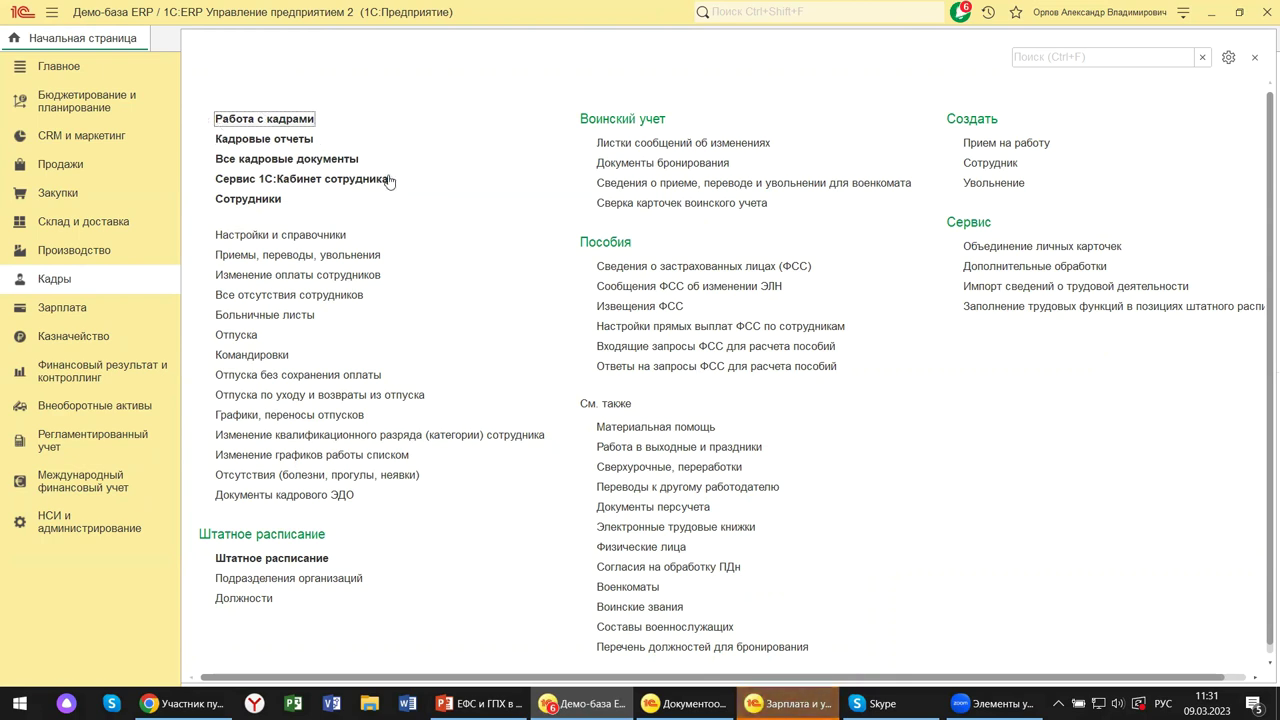
left_click(682, 530)
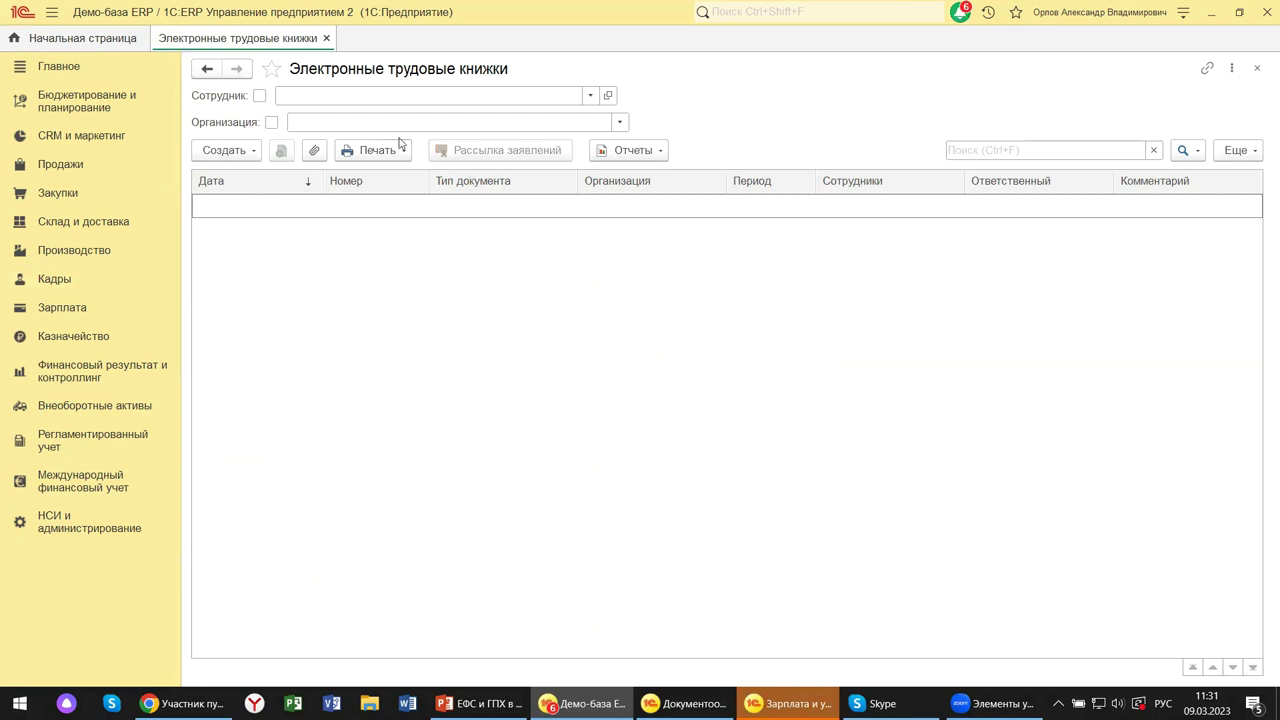
- Return to Зарплата и управление персоналом and filter the Электронные трудовые книжки journal by the organisation Крон-Ц
mouse_move(685, 703)
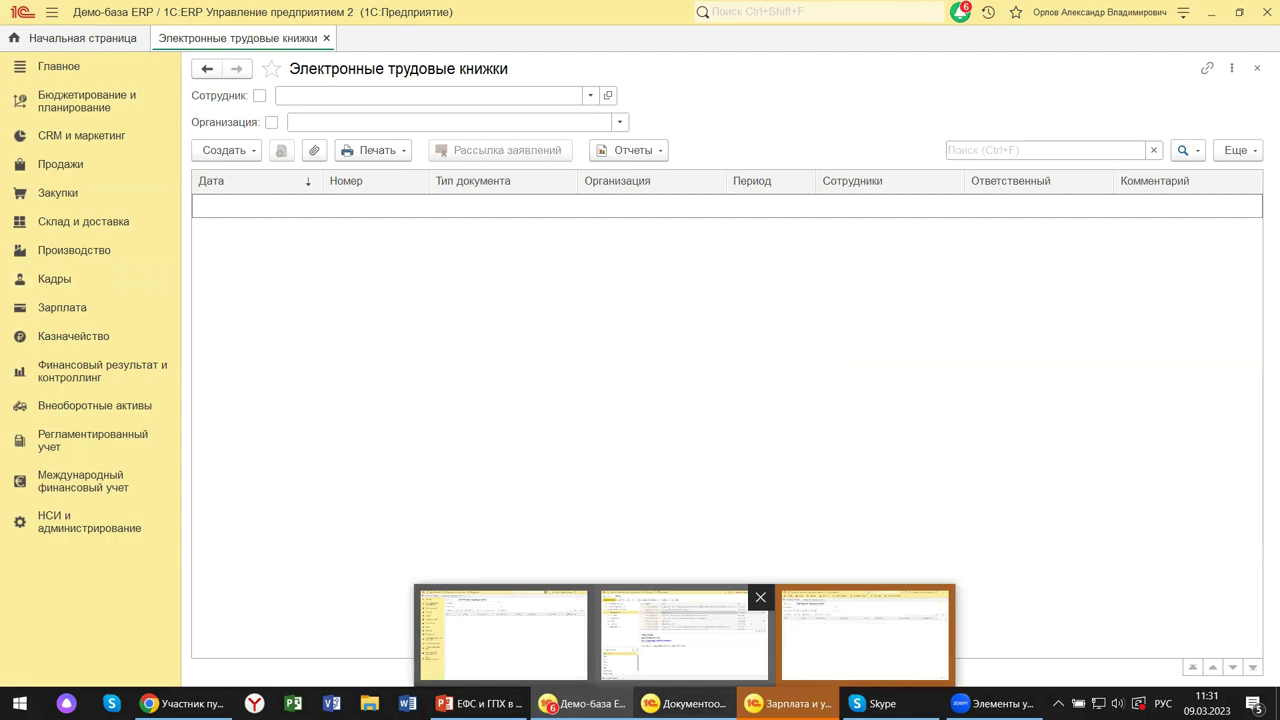
left_click(685, 632)
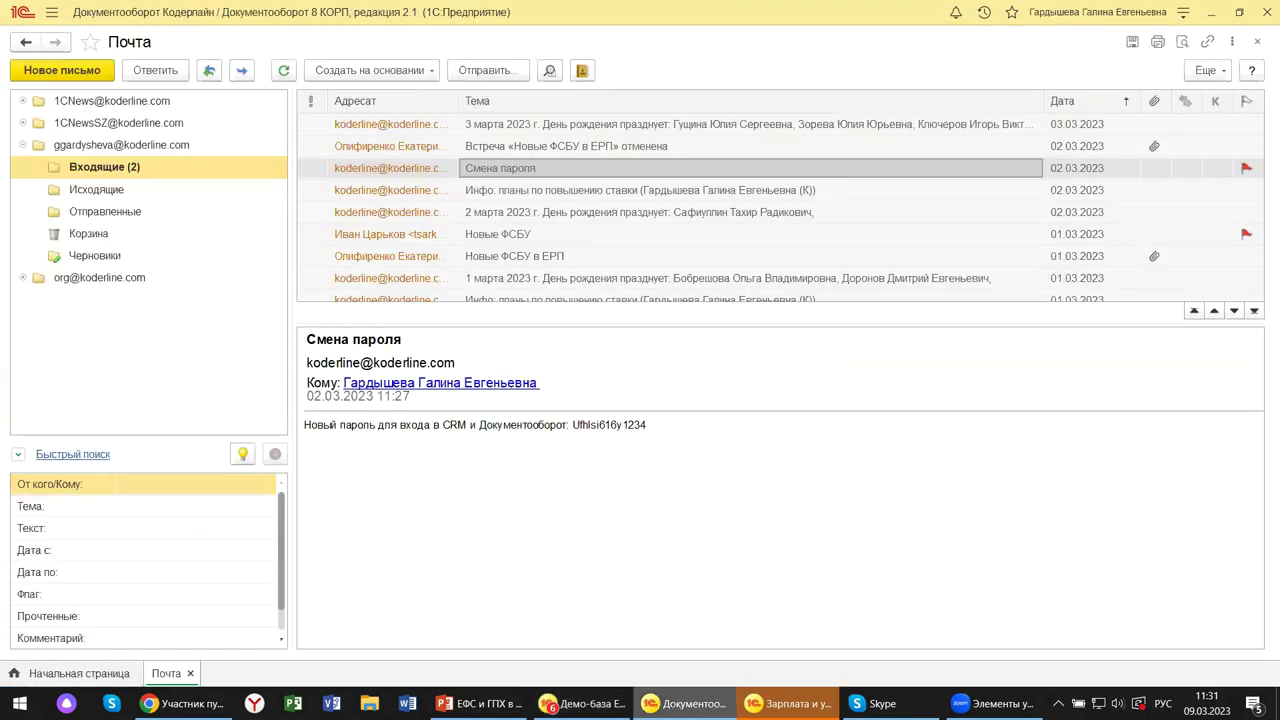
key("alt+Tab")
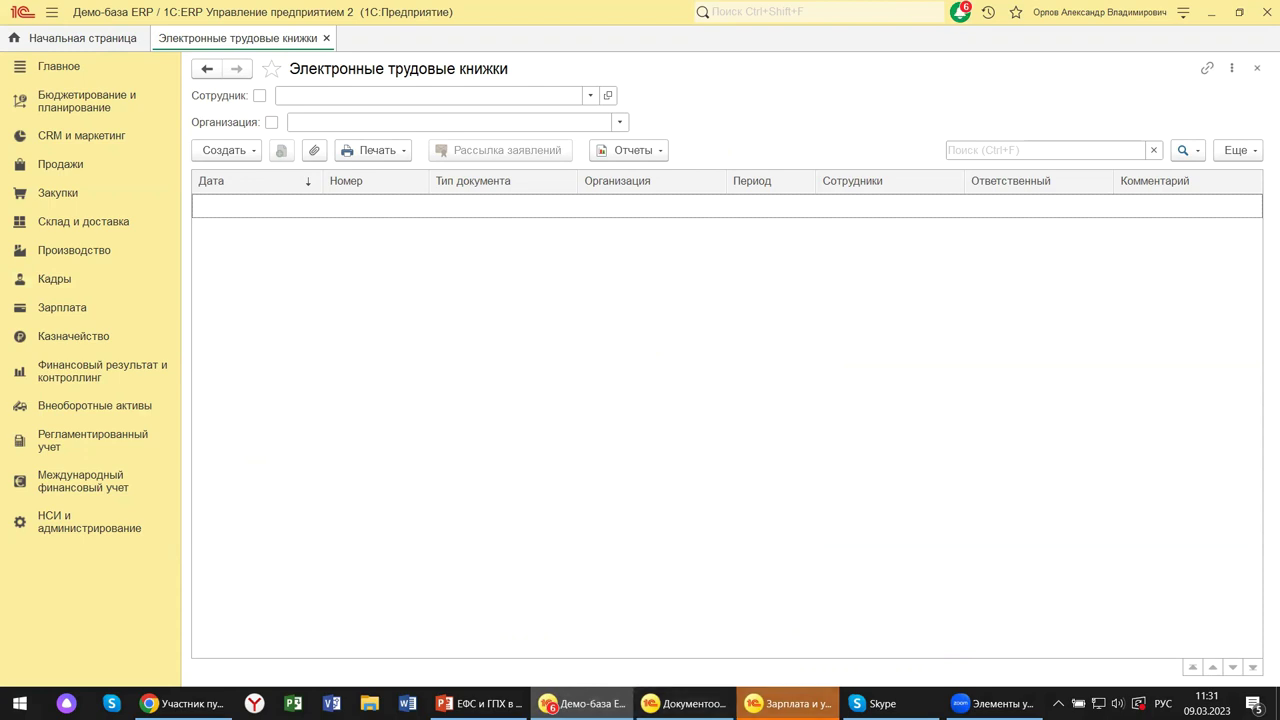
key("alt+Tab")
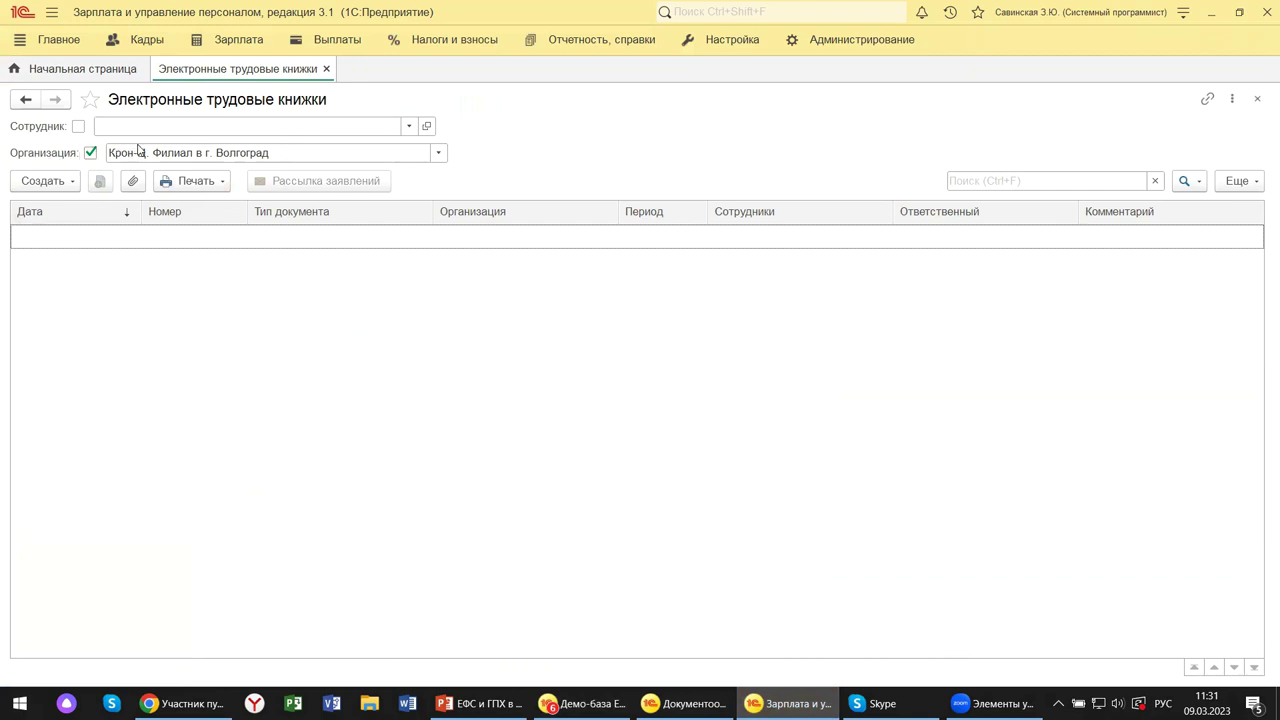
left_click(437, 156)
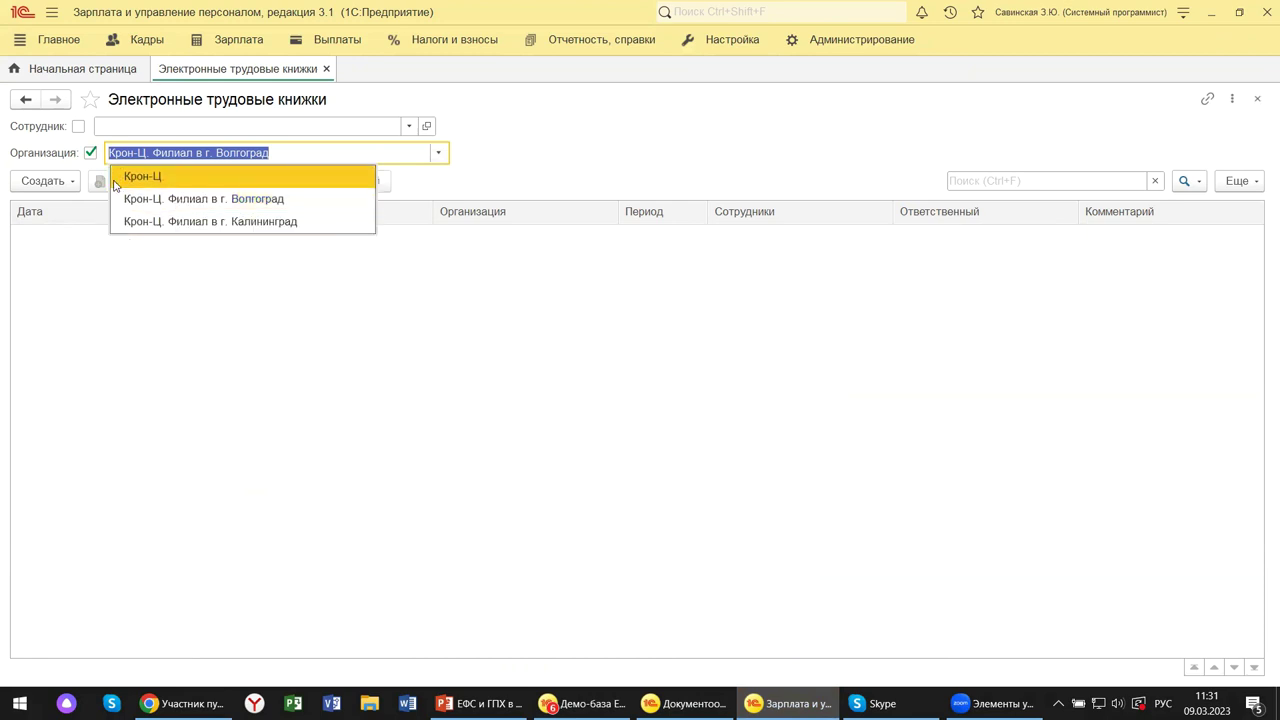
left_click(116, 182)
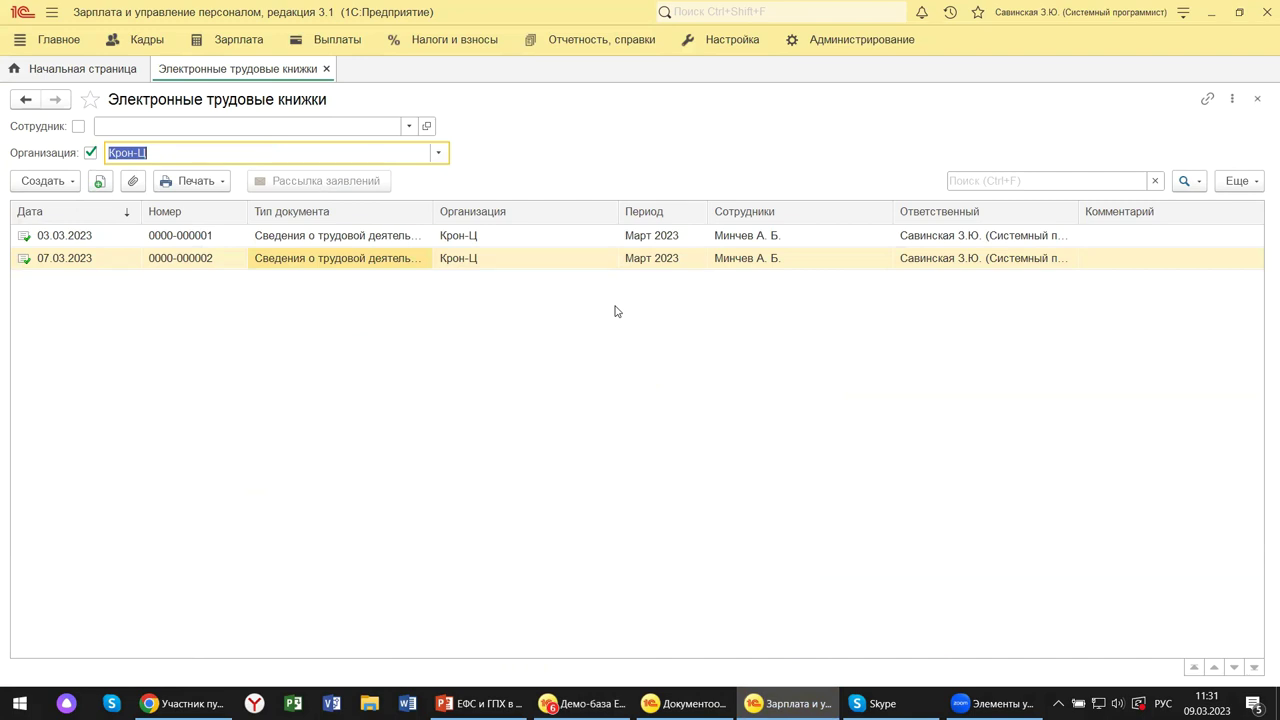
- Open the Сведения о трудовой деятельности document dated 03.03.2023, view its fill options, and close it without filling
left_click(378, 235)
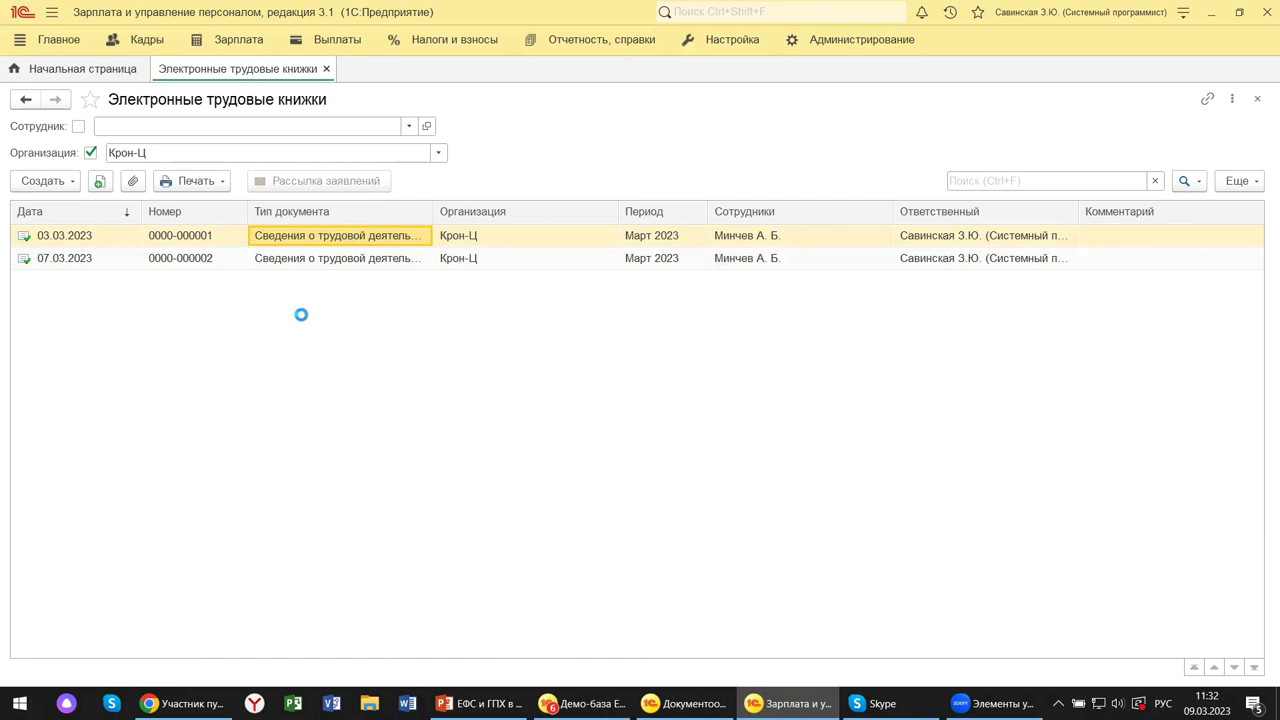
mouse_move(787, 703)
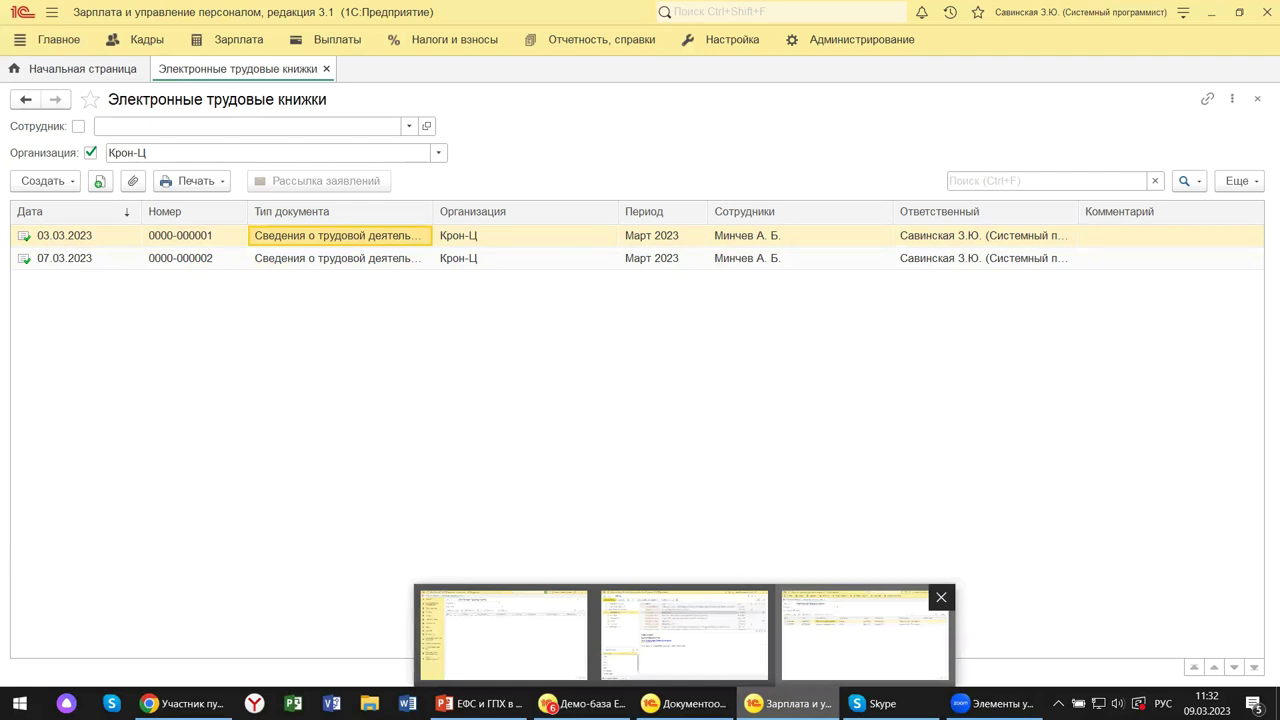
key("Return")
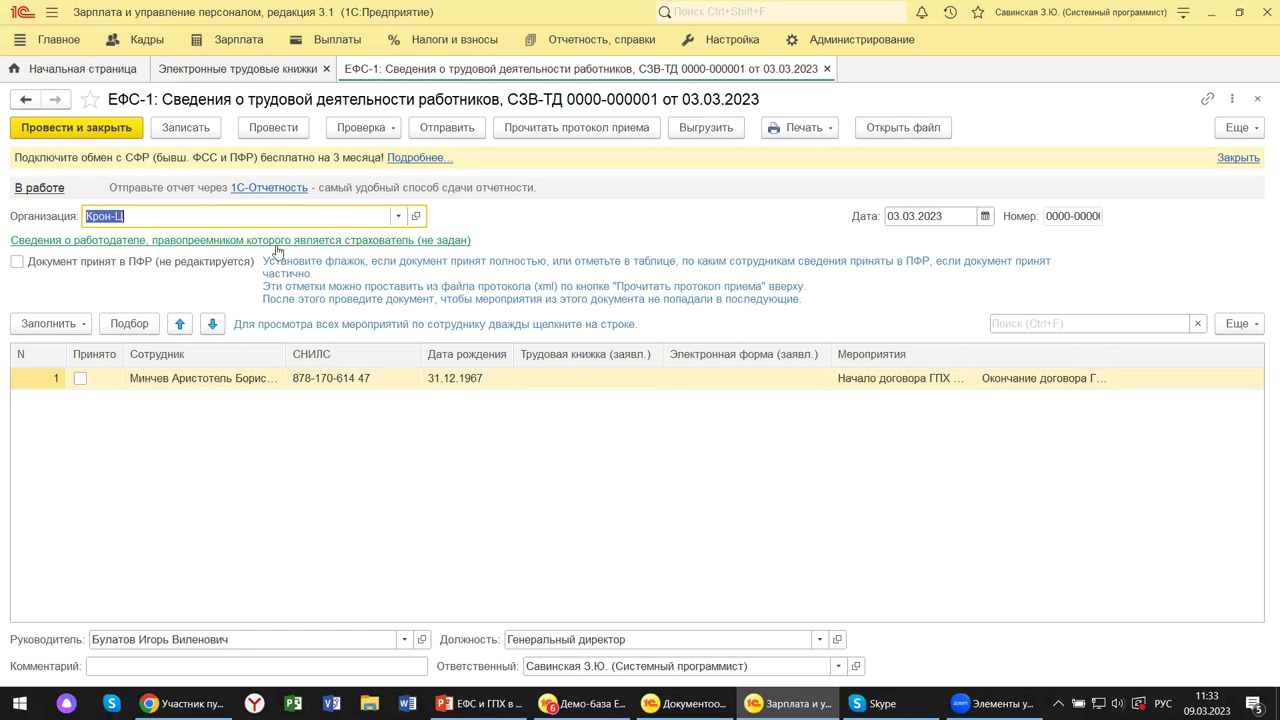
left_click(48, 326)
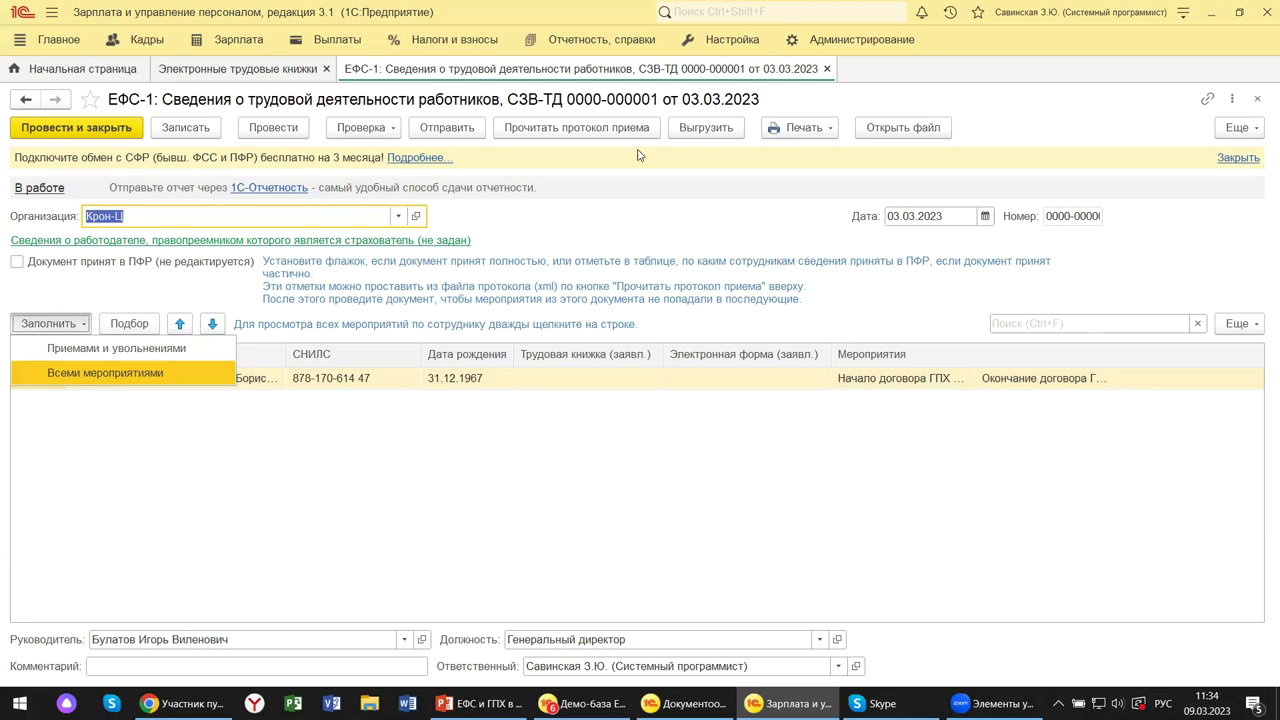
key("Escape")
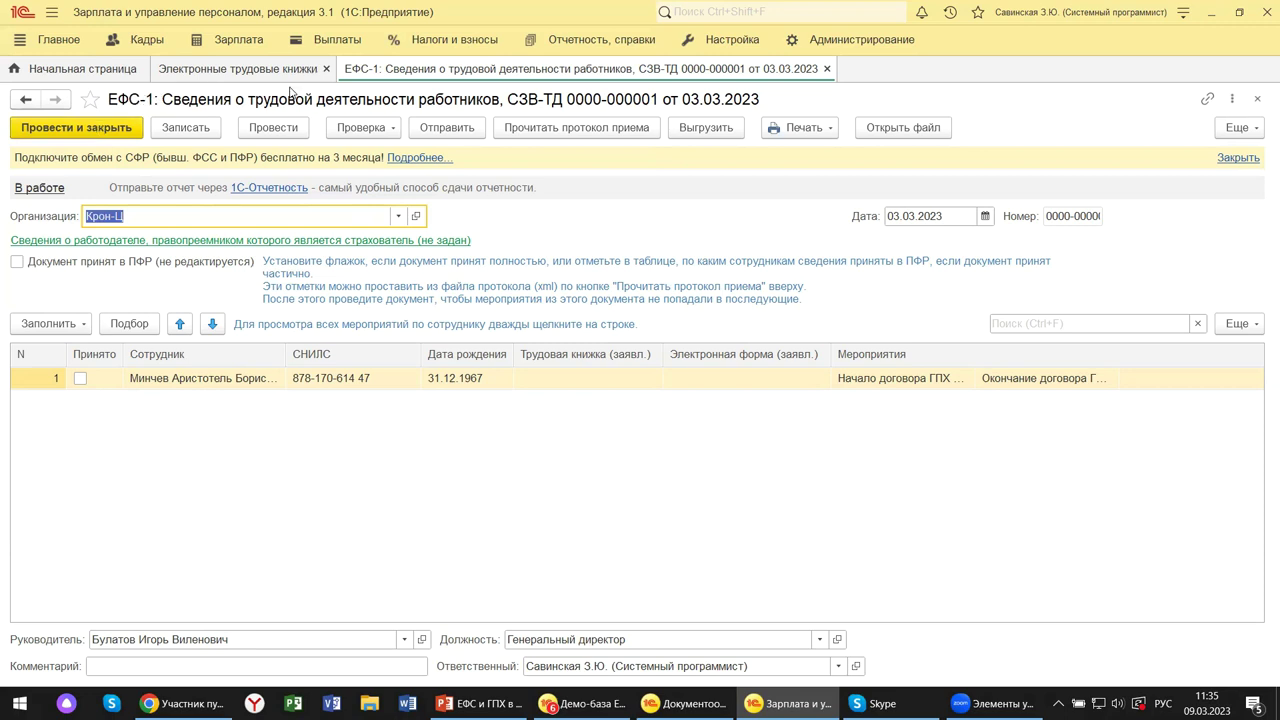
left_click(1257, 99)
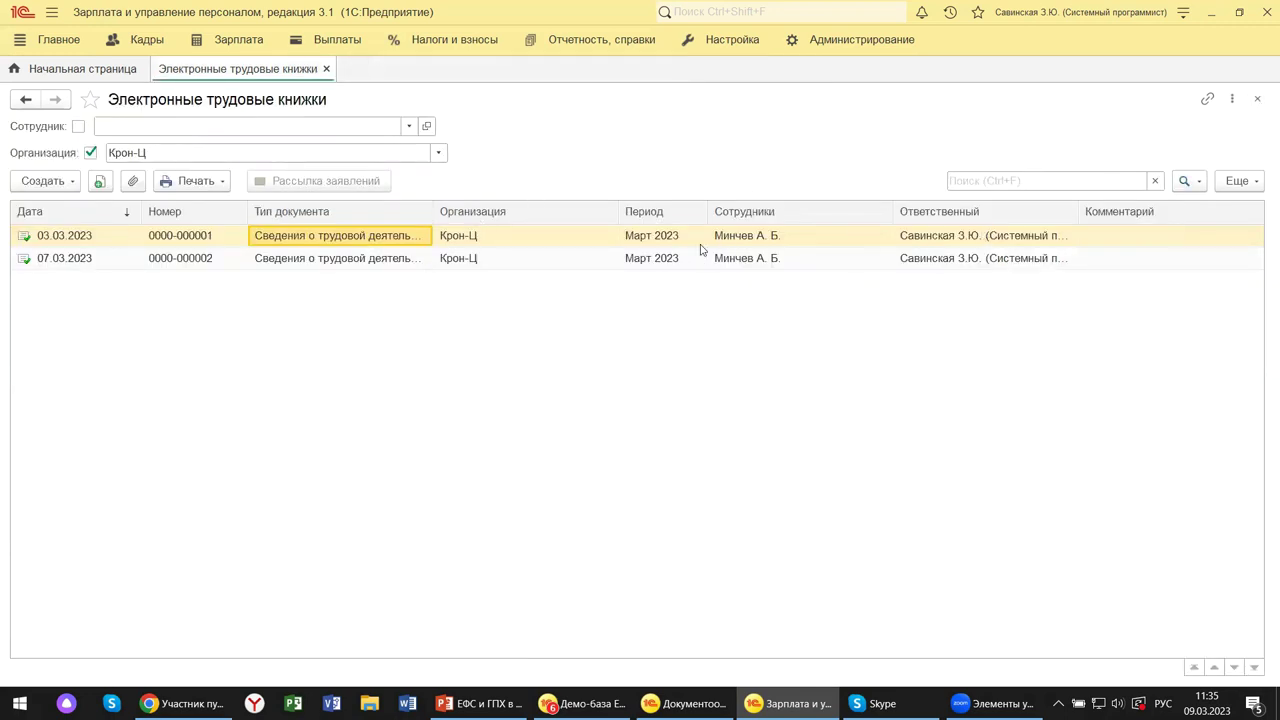
- Reopen the Сведения о трудовой деятельности document dated 03.03.2023 and generate its ЕФС-1 printed form
double_click(332, 235)
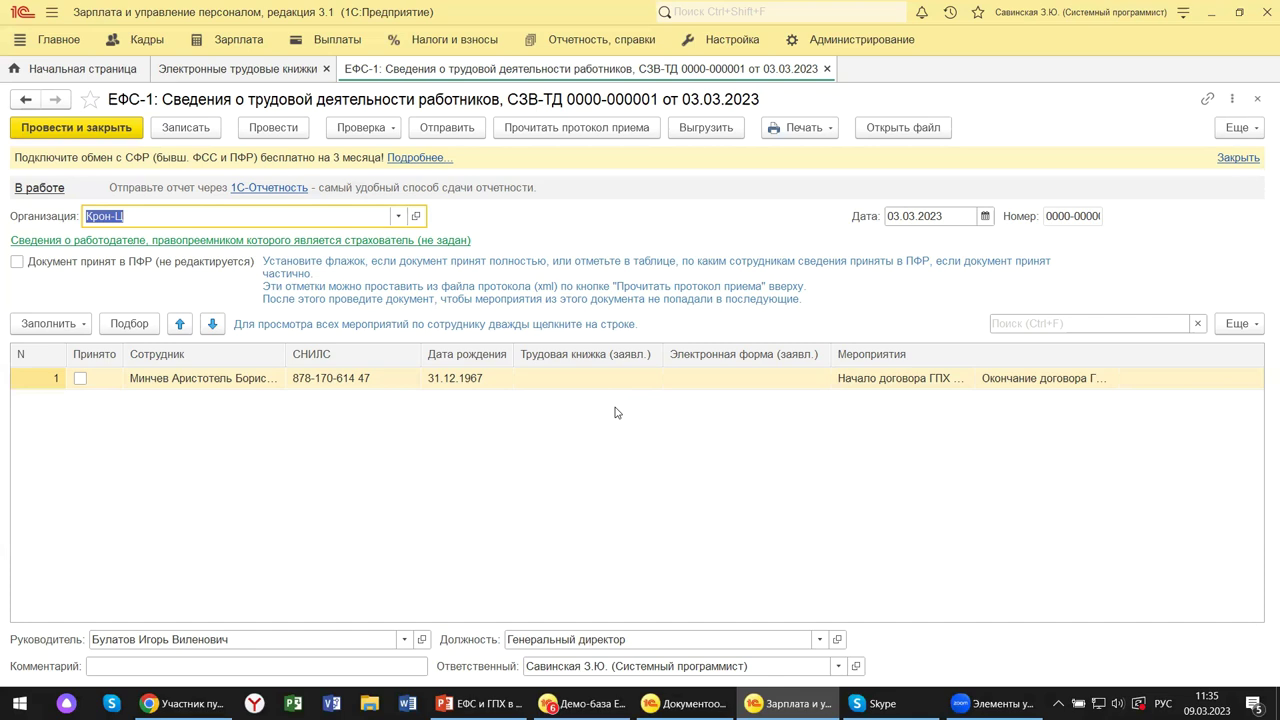
left_click(781, 133)
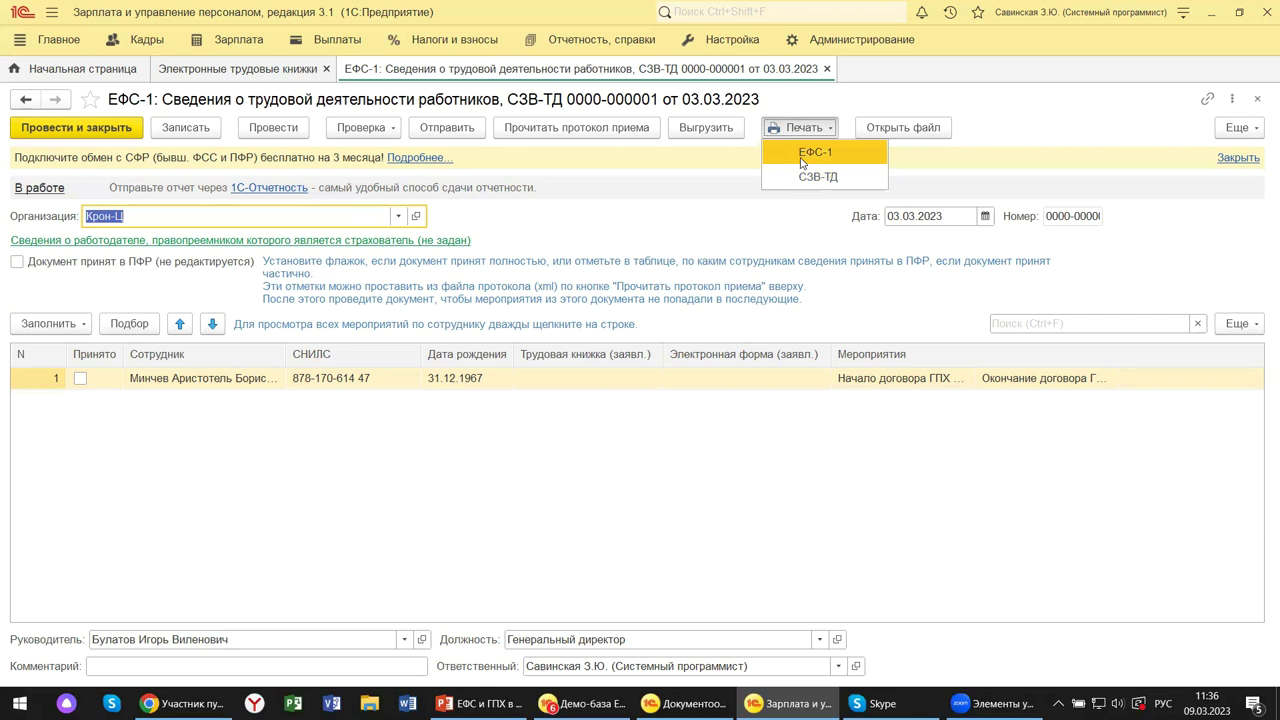
left_click(802, 161)
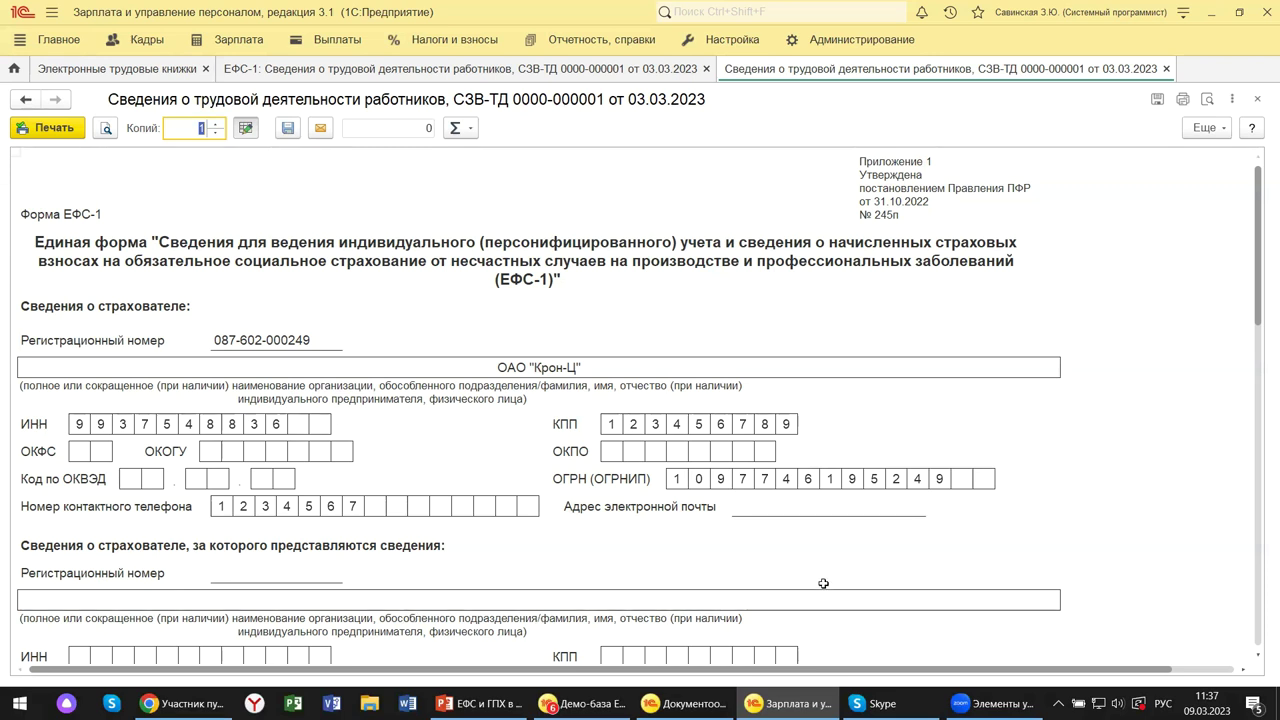
- Examine the ЕФС-1 printed form: the policyholder details, the insured person's data, and subsections 1.1 and 1.2
left_click(234, 571)
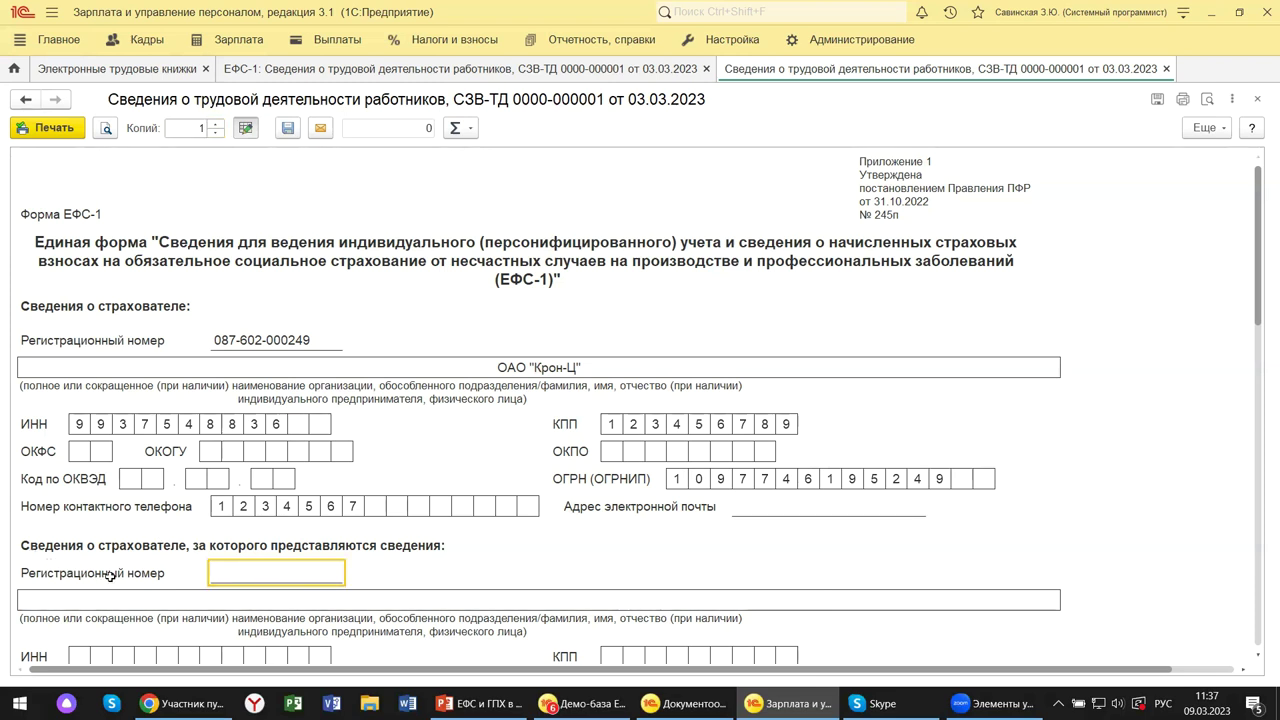
left_click(267, 600)
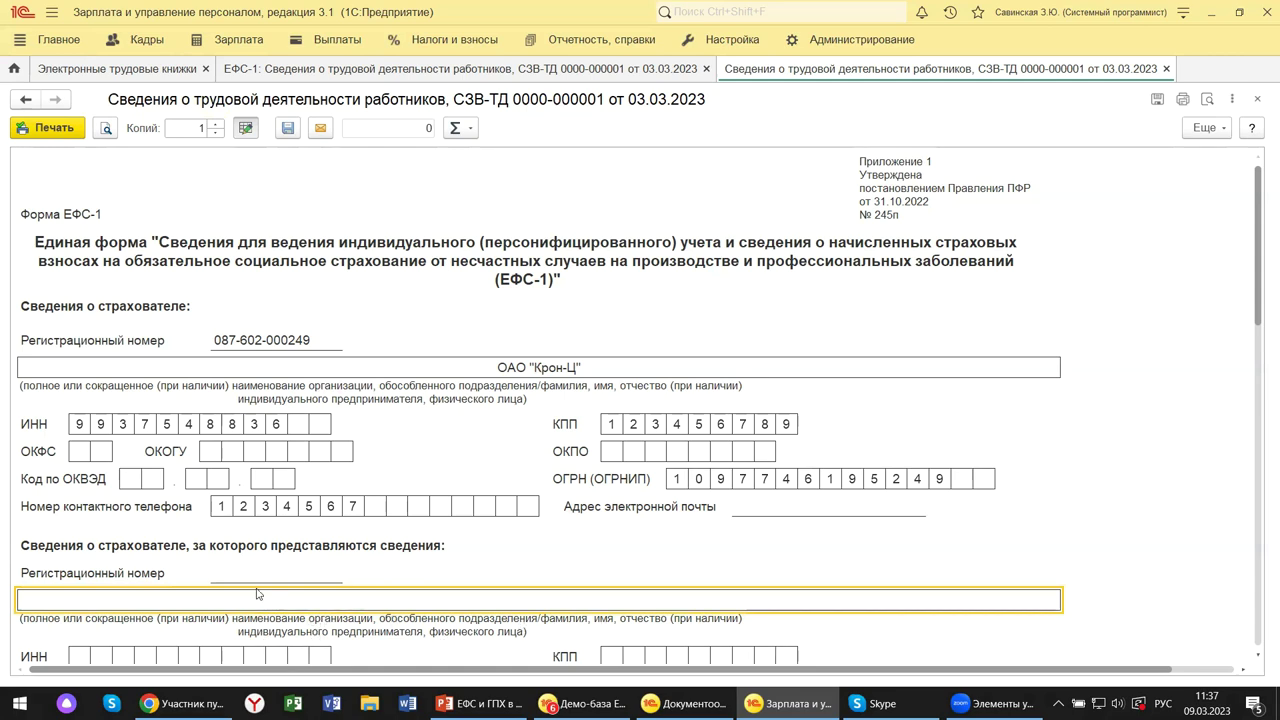
scroll(365, 637, "down", 4)
scroll(365, 637, "down", 2)
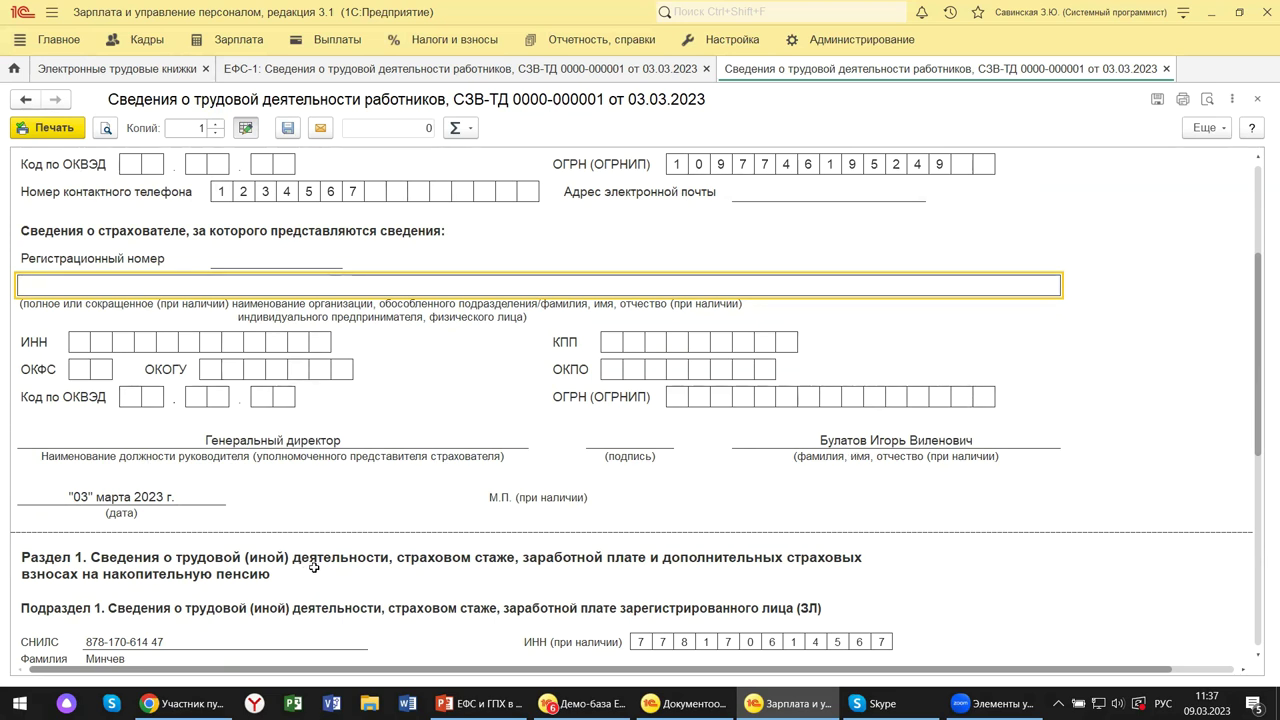
scroll(318, 565, "down", 3)
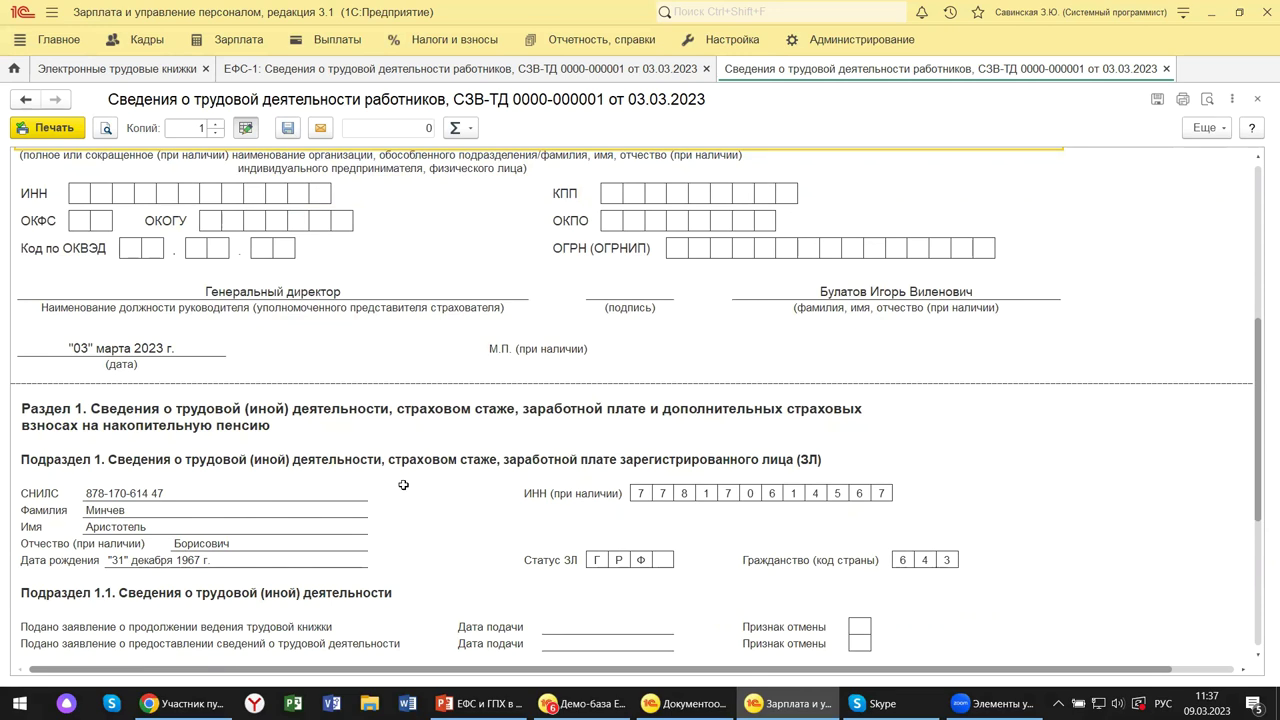
scroll(406, 487, "down", 1)
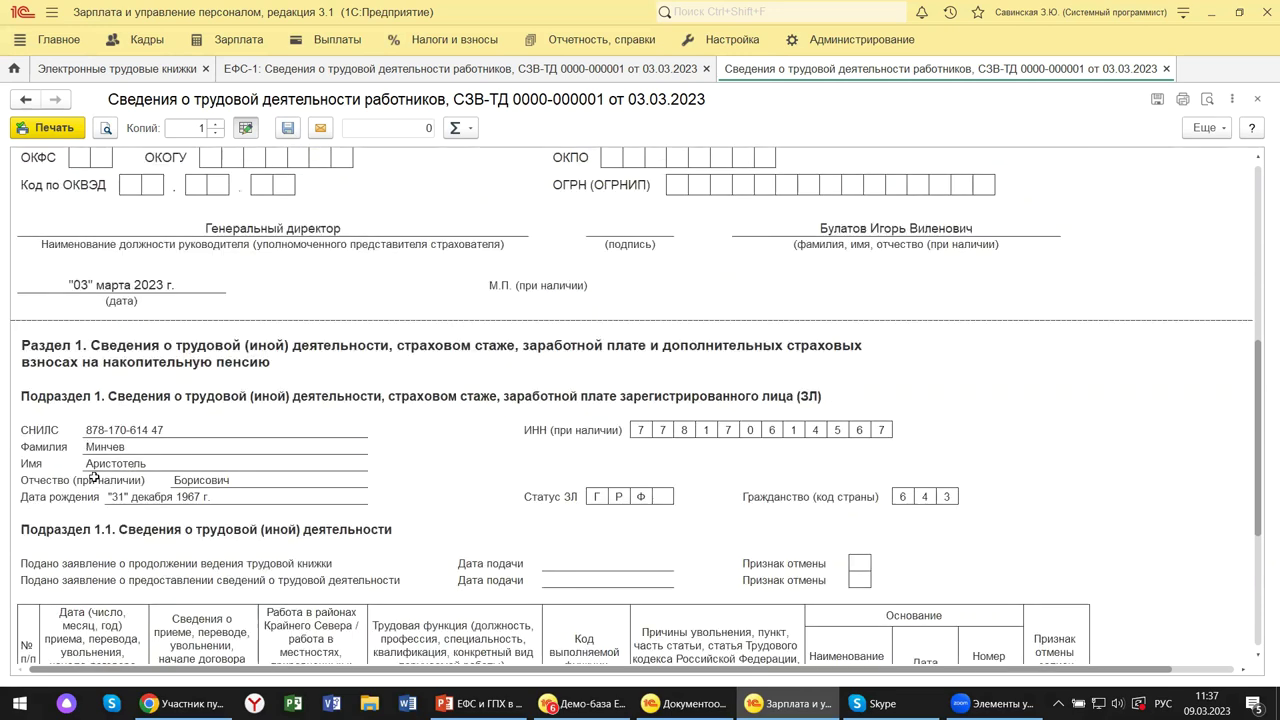
scroll(93, 477, "down", 3)
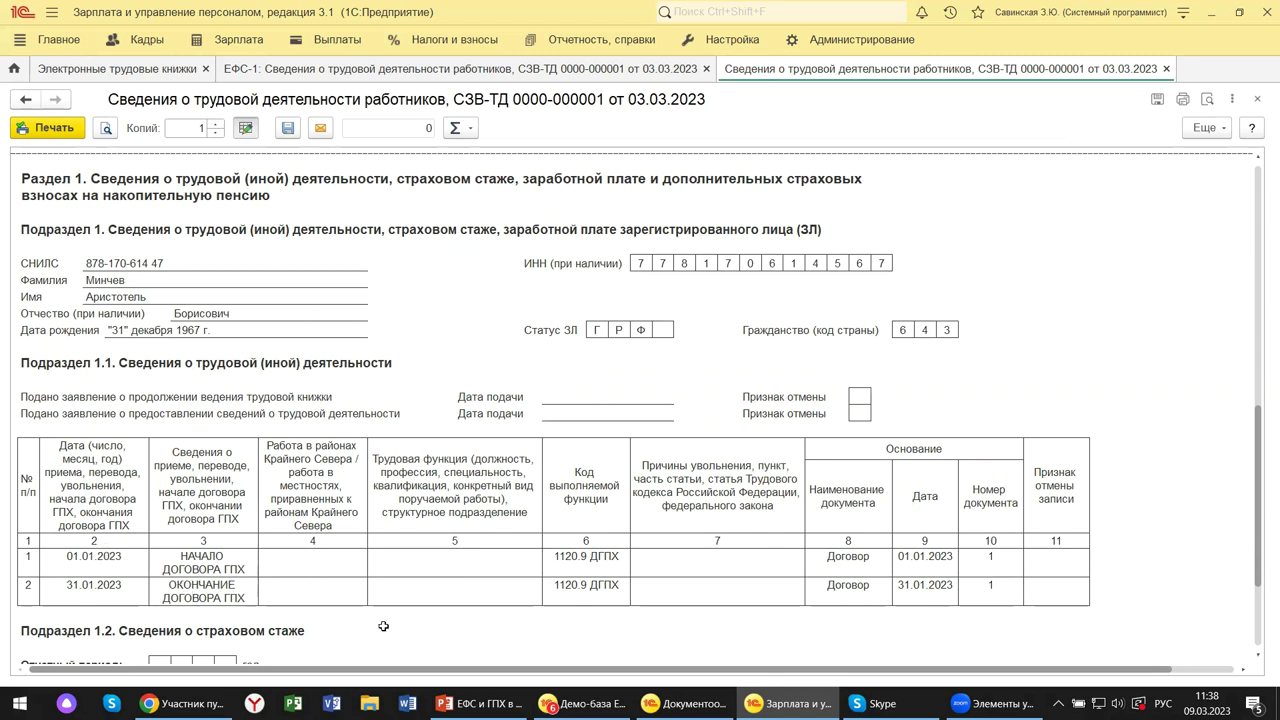
scroll(384, 625, "down", 1)
scroll(384, 625, "down", 2)
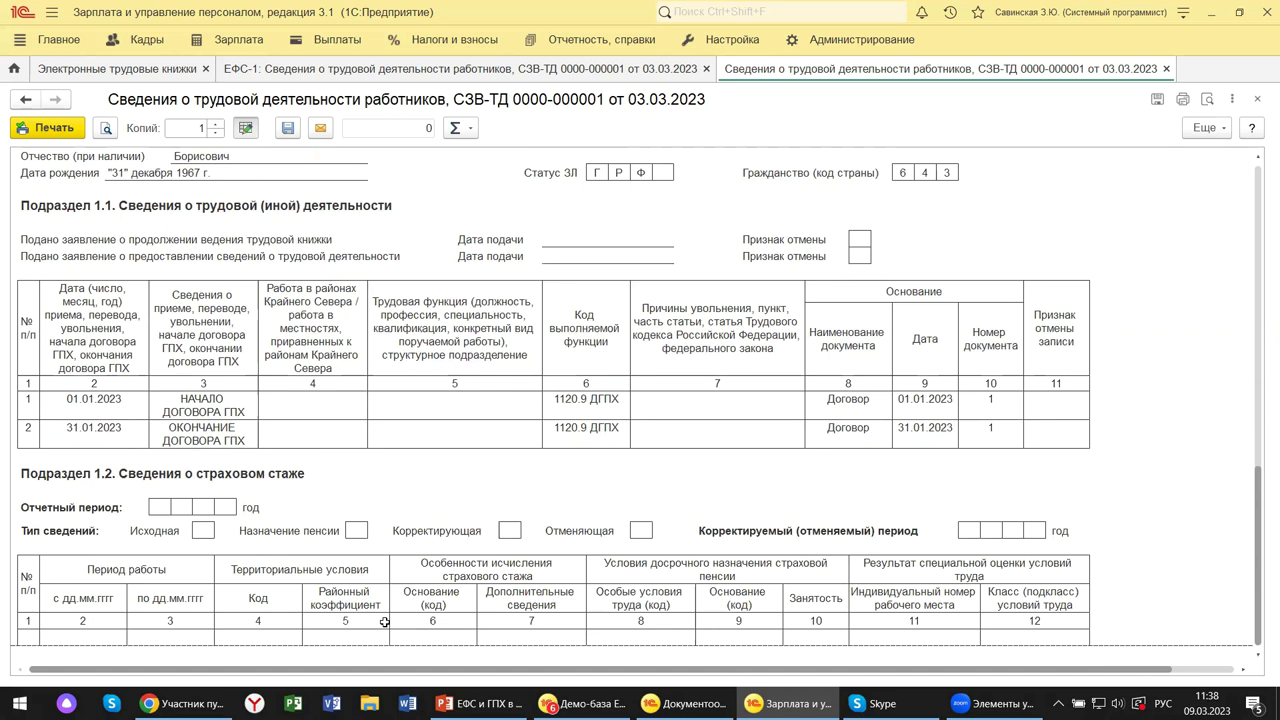
scroll(384, 622, "down", 2)
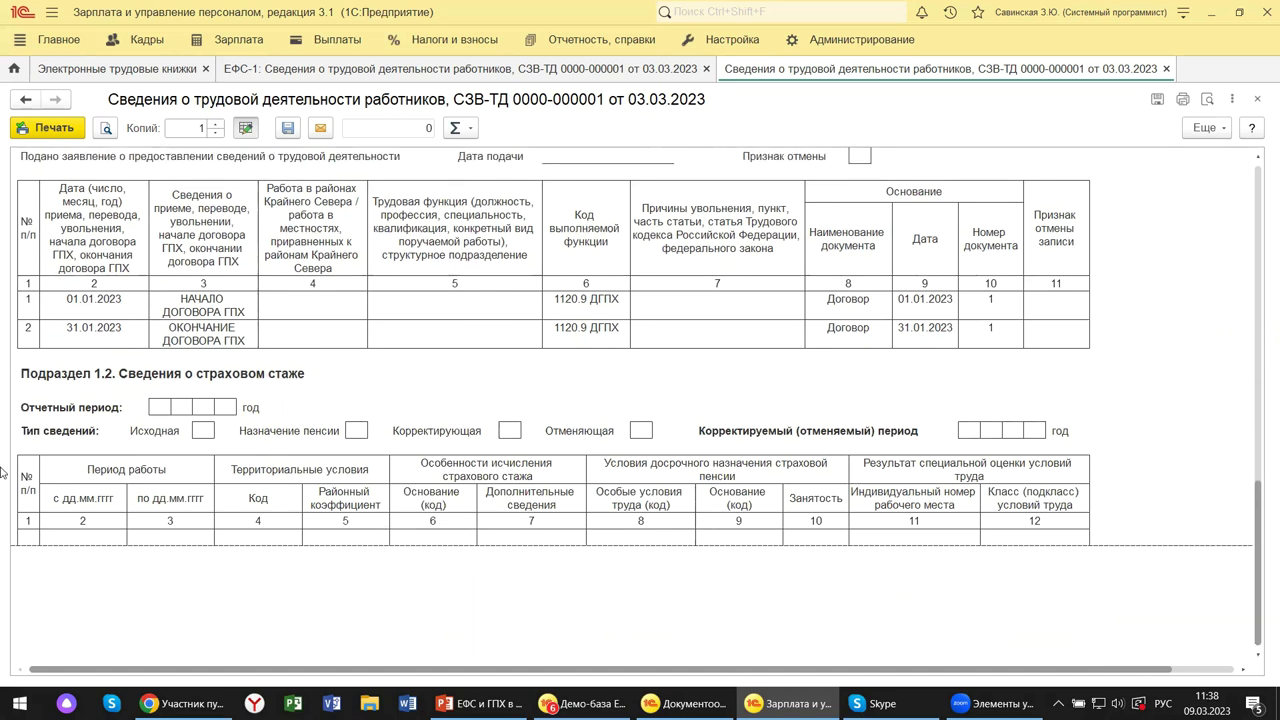
scroll(446, 531, "down", 5)
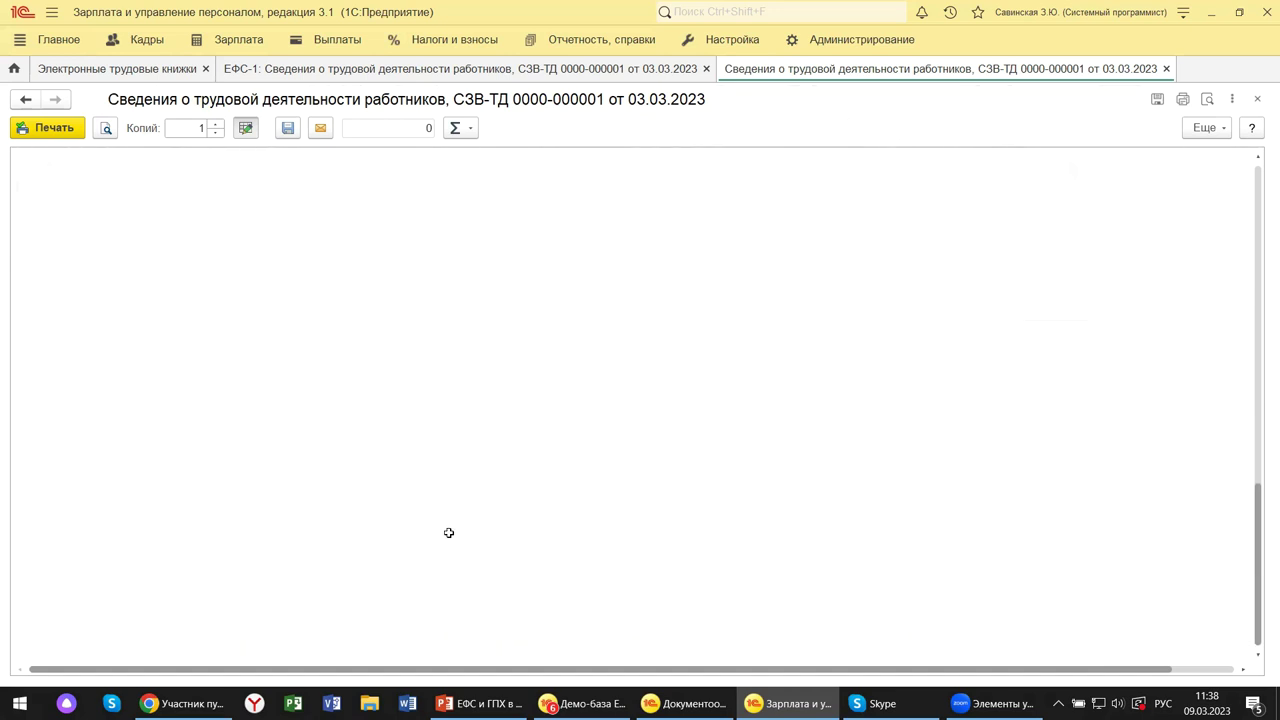
scroll(449, 530, "up", 3)
scroll(386, 419, "up", 4)
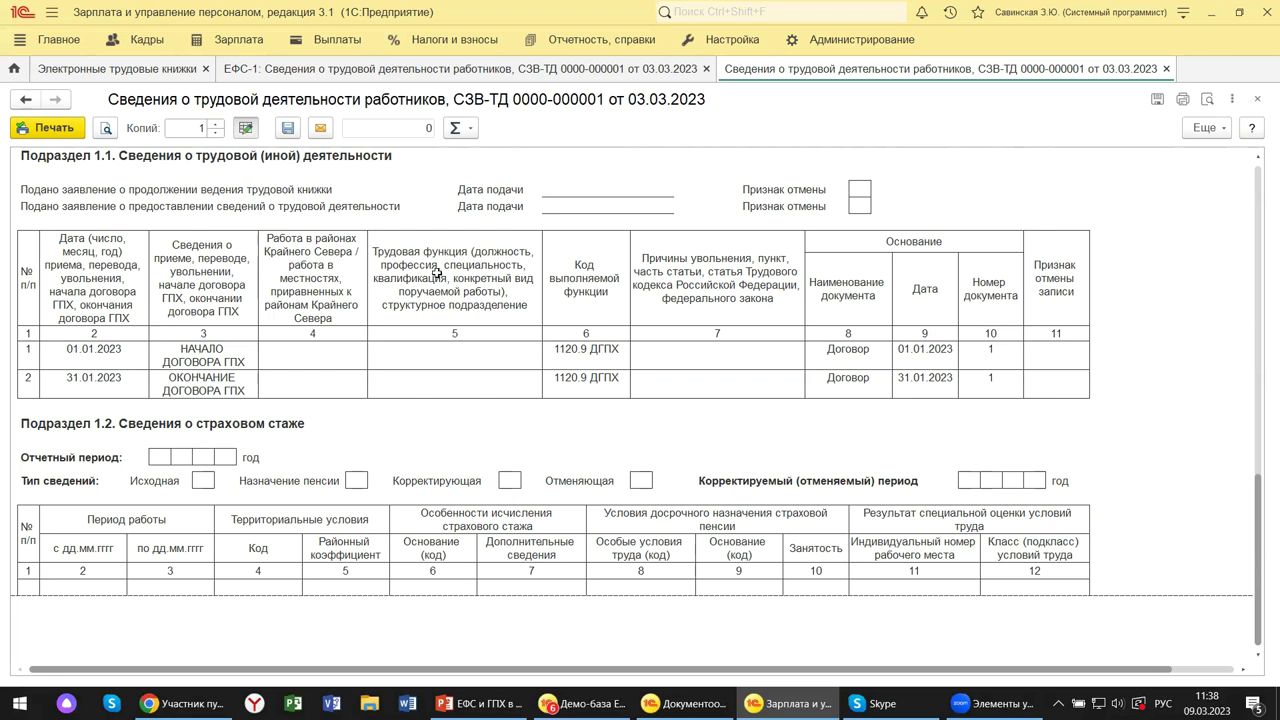
- Close the ЕФС-1 printed form and view the document's verification options
left_click(1258, 102)
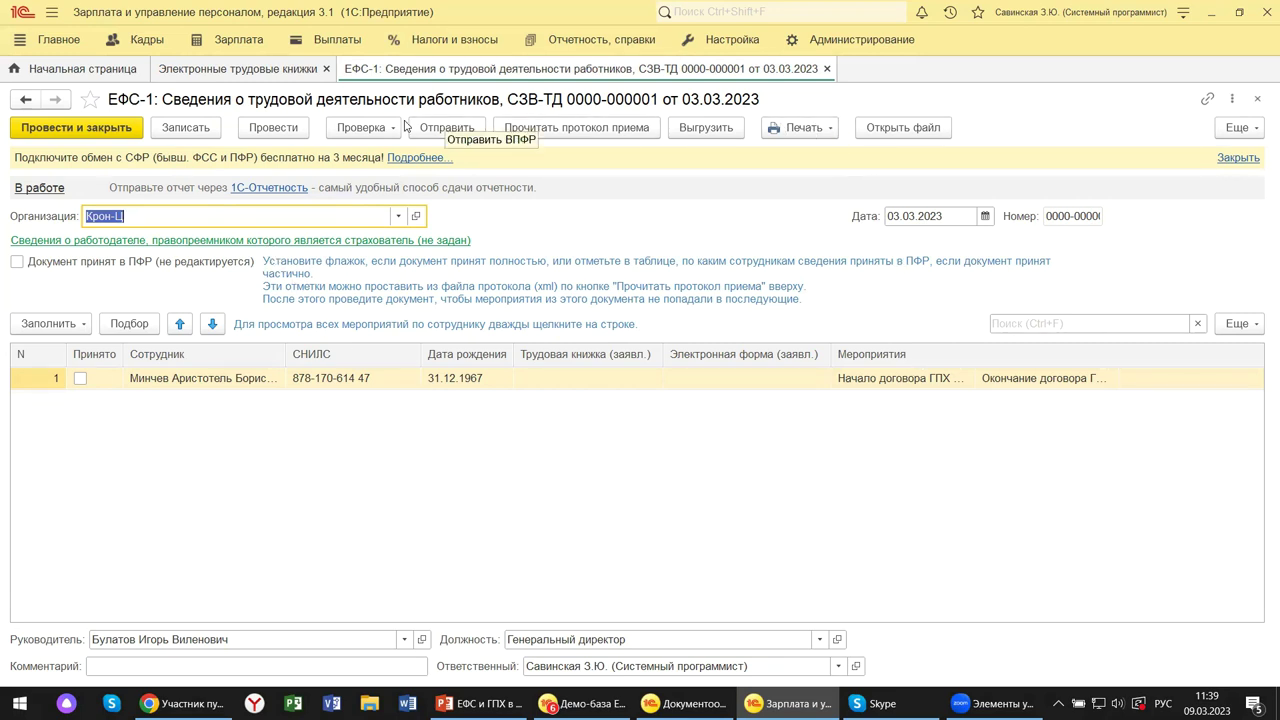
left_click(362, 129)
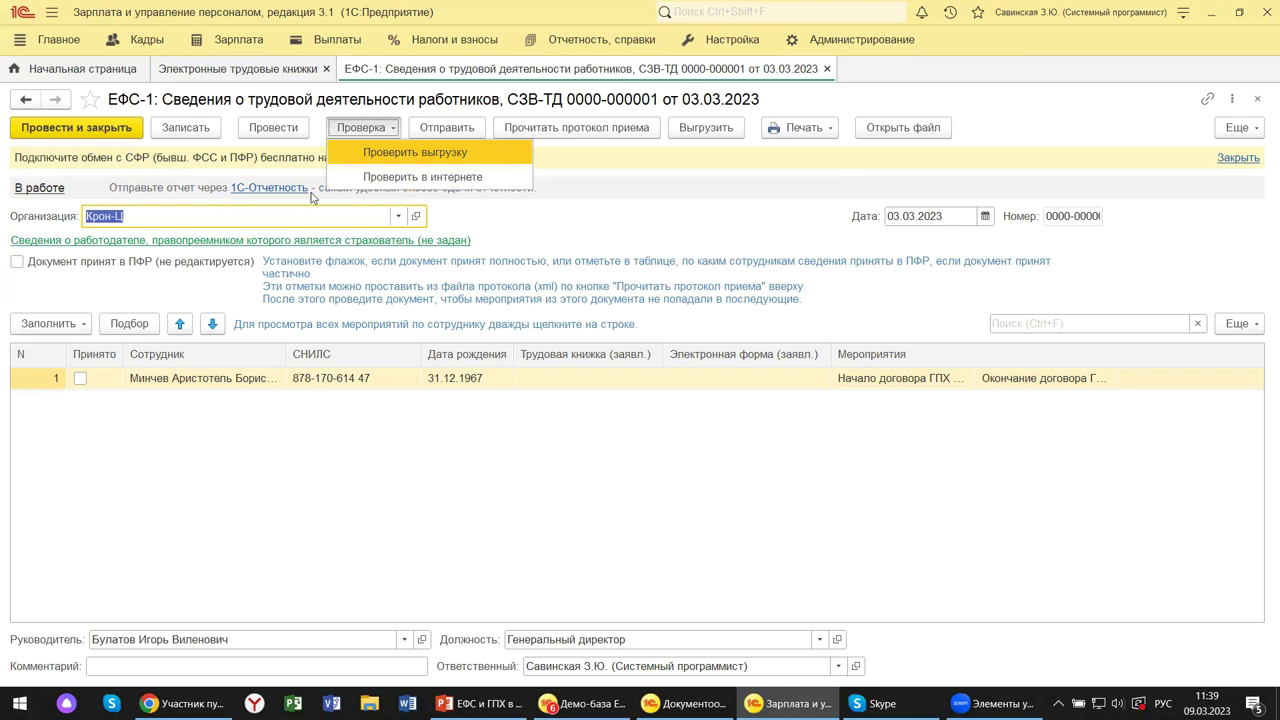
left_click(660, 208)
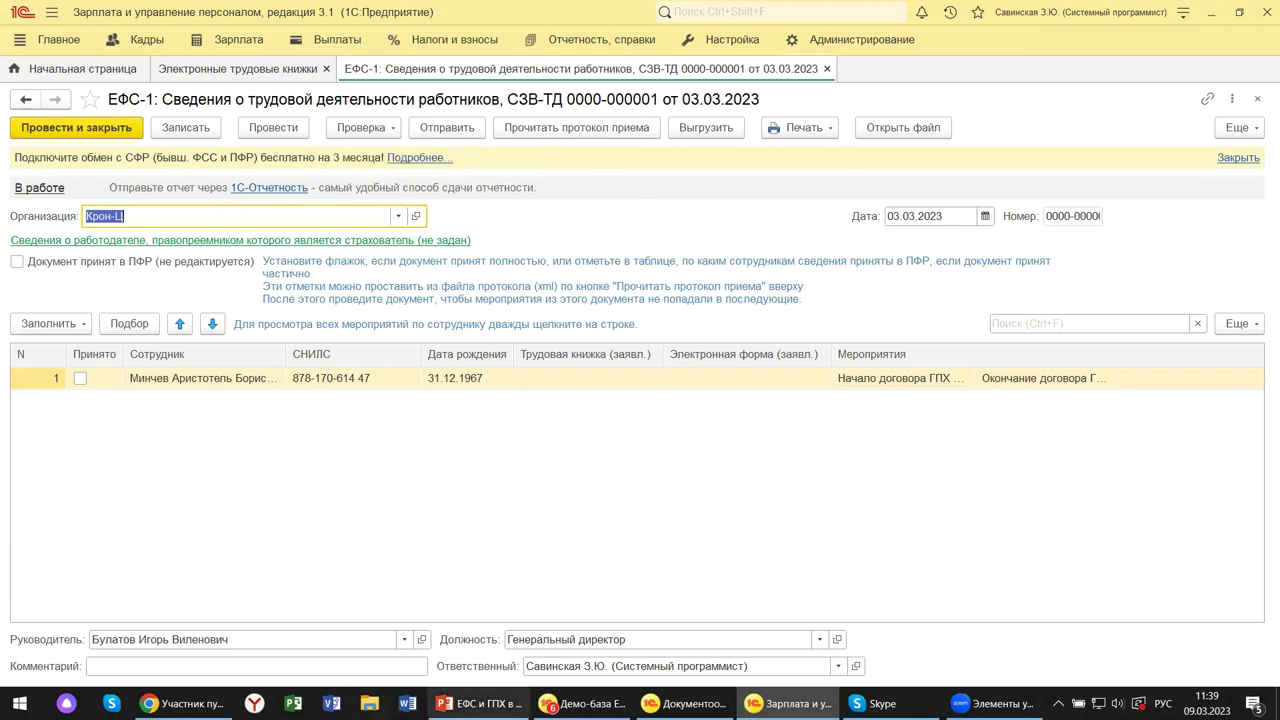
- Switch to the Демо-база ERP infobase and open Регламентированные отчеты in the regulated accounting section
mouse_move(686, 703)
left_click(585, 703)
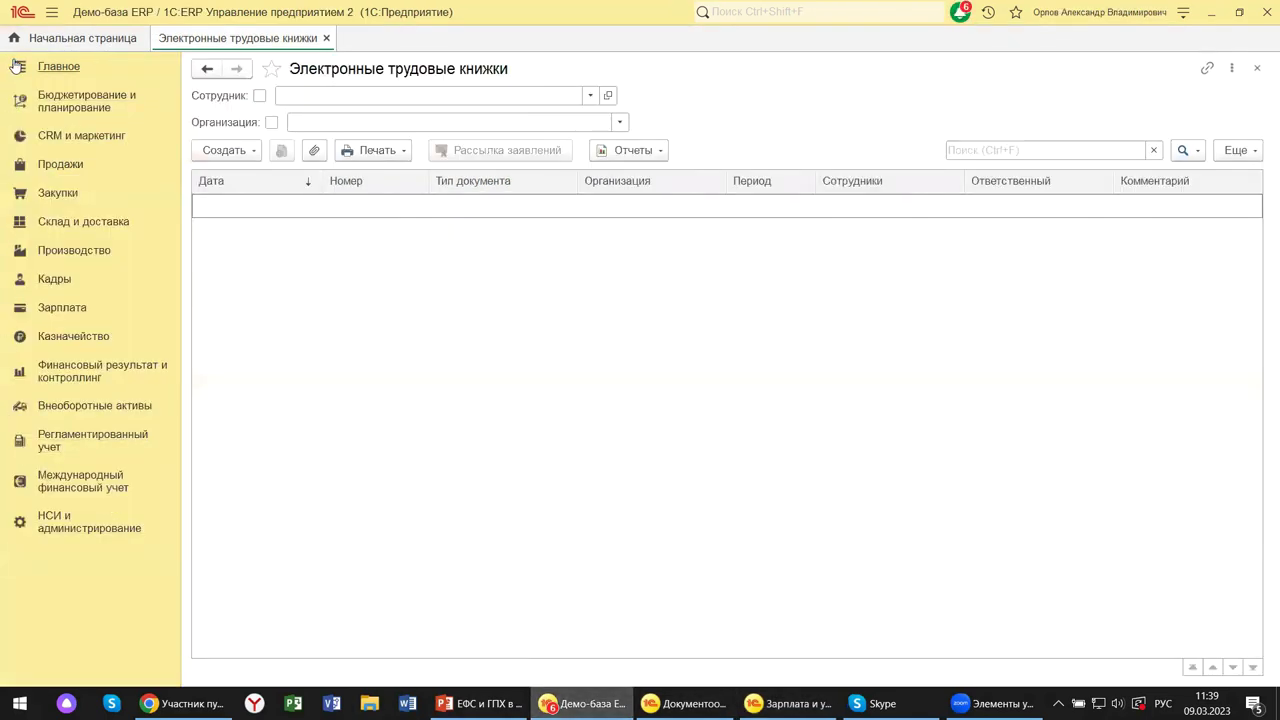
left_click(55, 446)
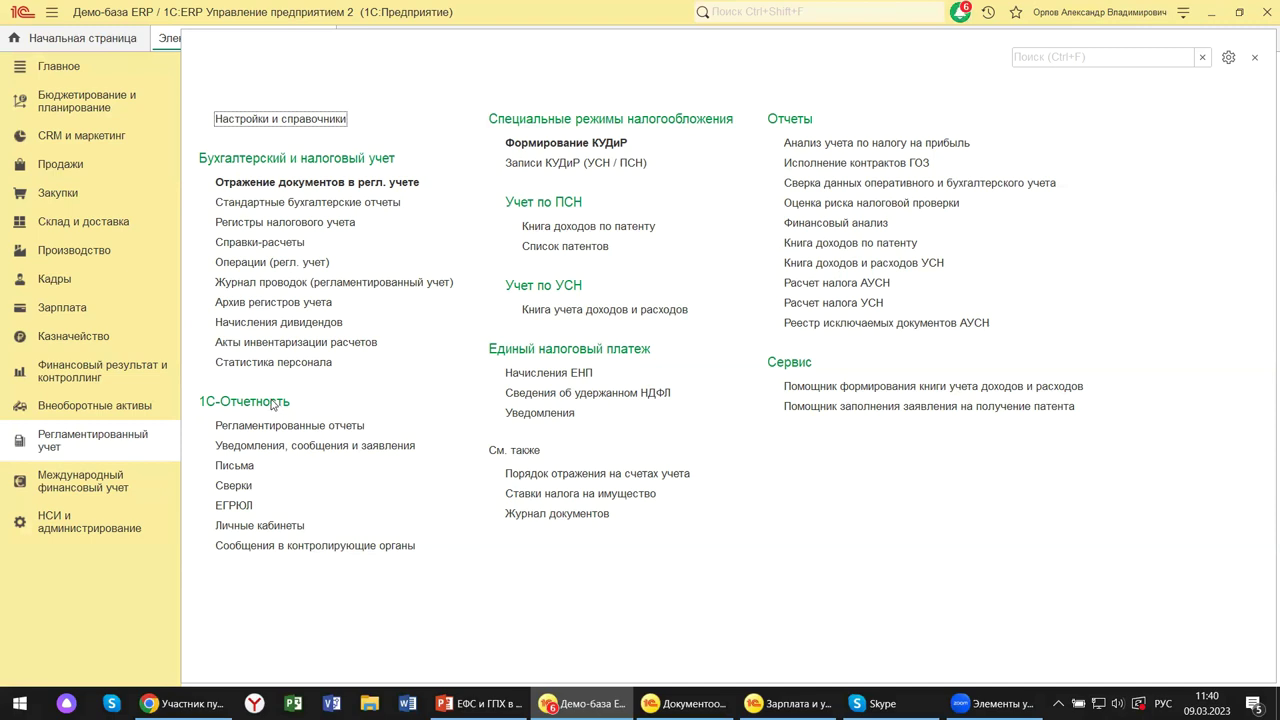
left_click(219, 427)
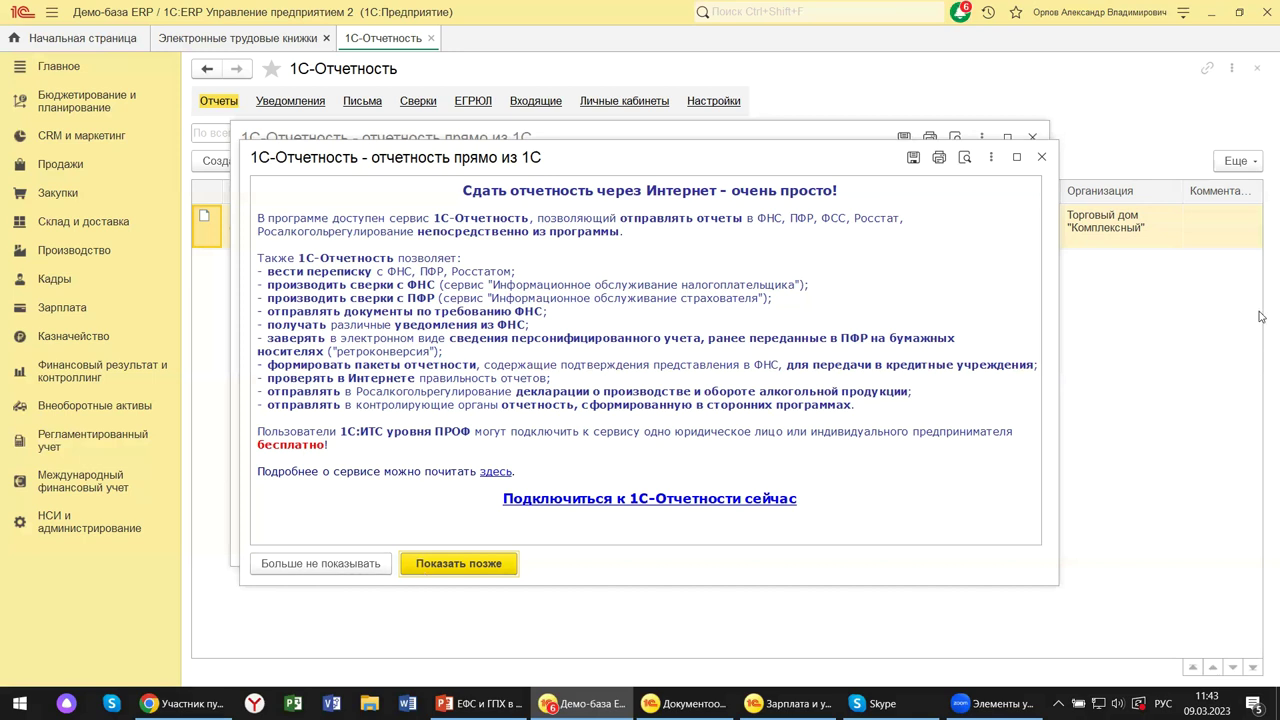
- Dismiss both 1С-Отчетность promotional windows, start a new report and select СЗВ-ТД among the favourite report kinds
left_click(1041, 157)
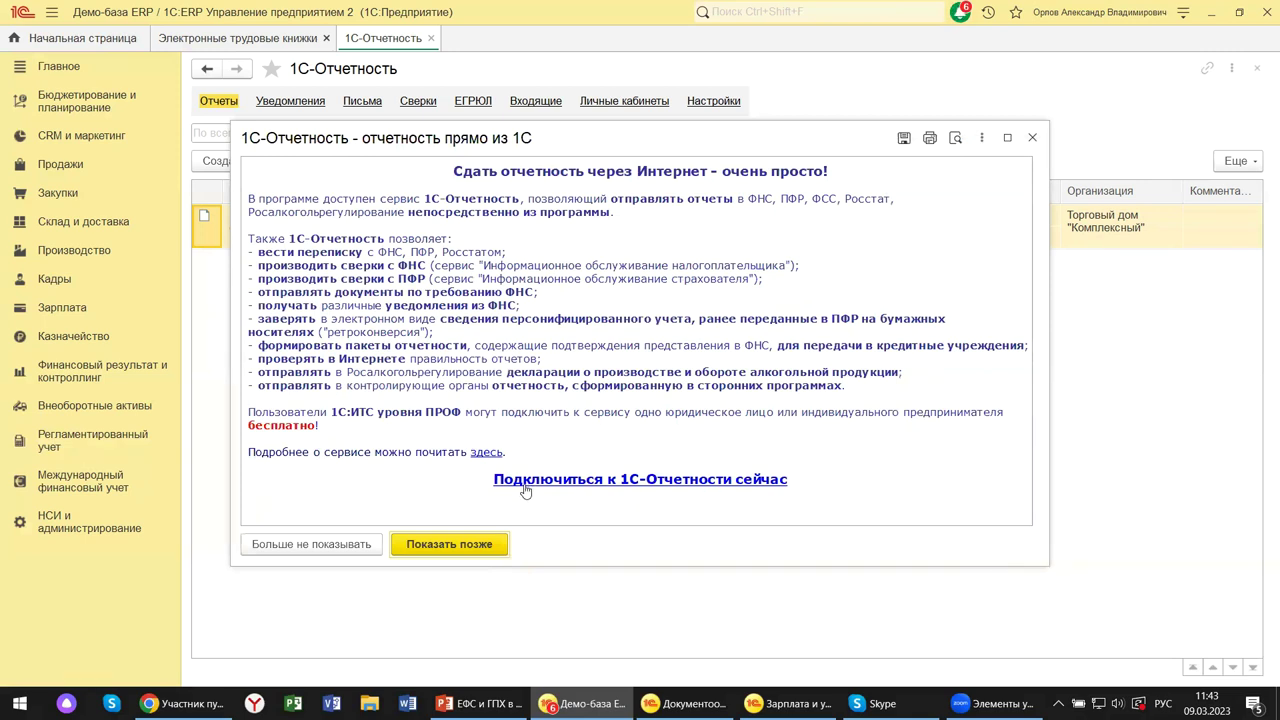
left_click(1032, 139)
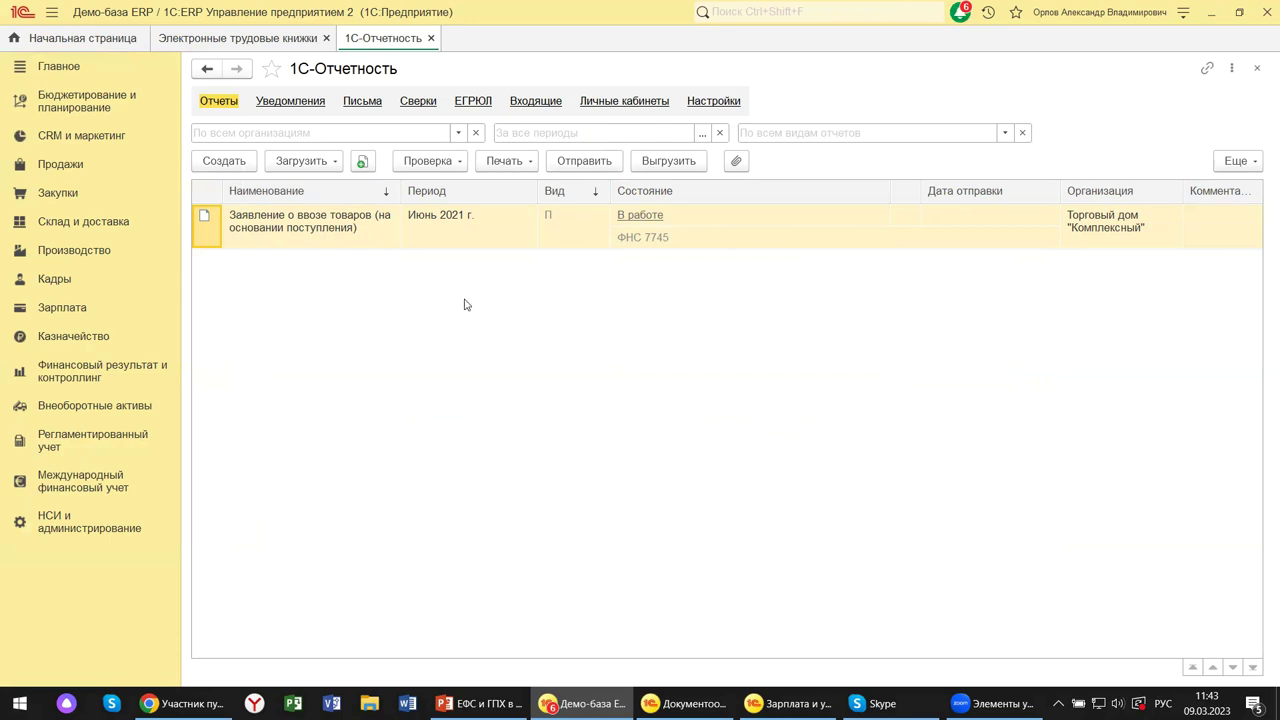
left_click(212, 165)
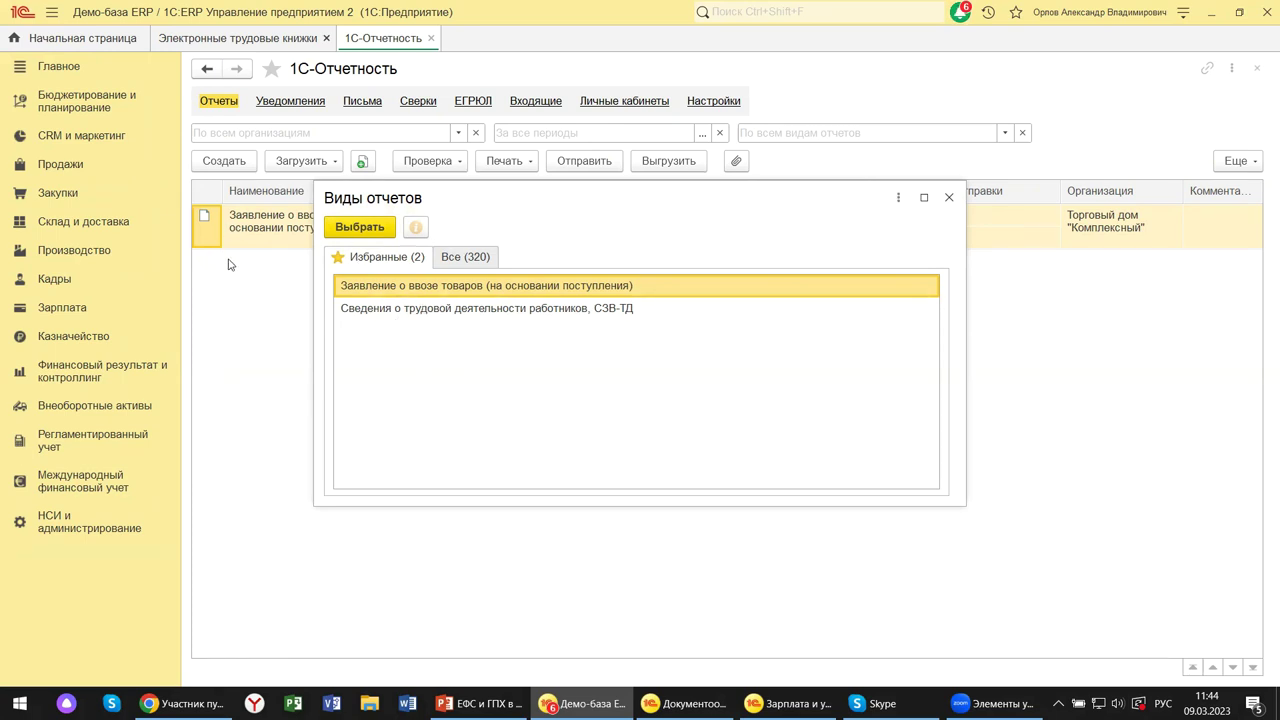
left_click(415, 312)
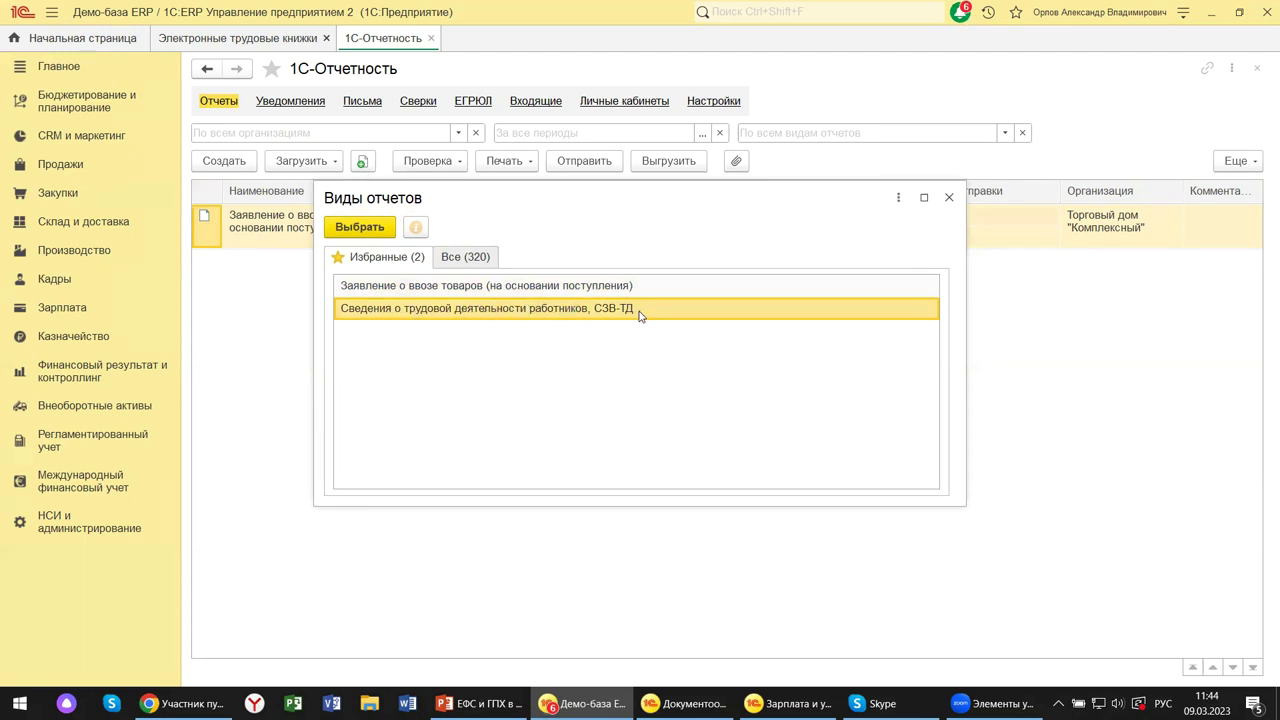
- Add Сведения о страховом стаже застрахованных лиц, СЗВ-СТАЖ from Отчетность по физлицам to the favourites, review both lists and close the report kinds
left_click(439, 257)
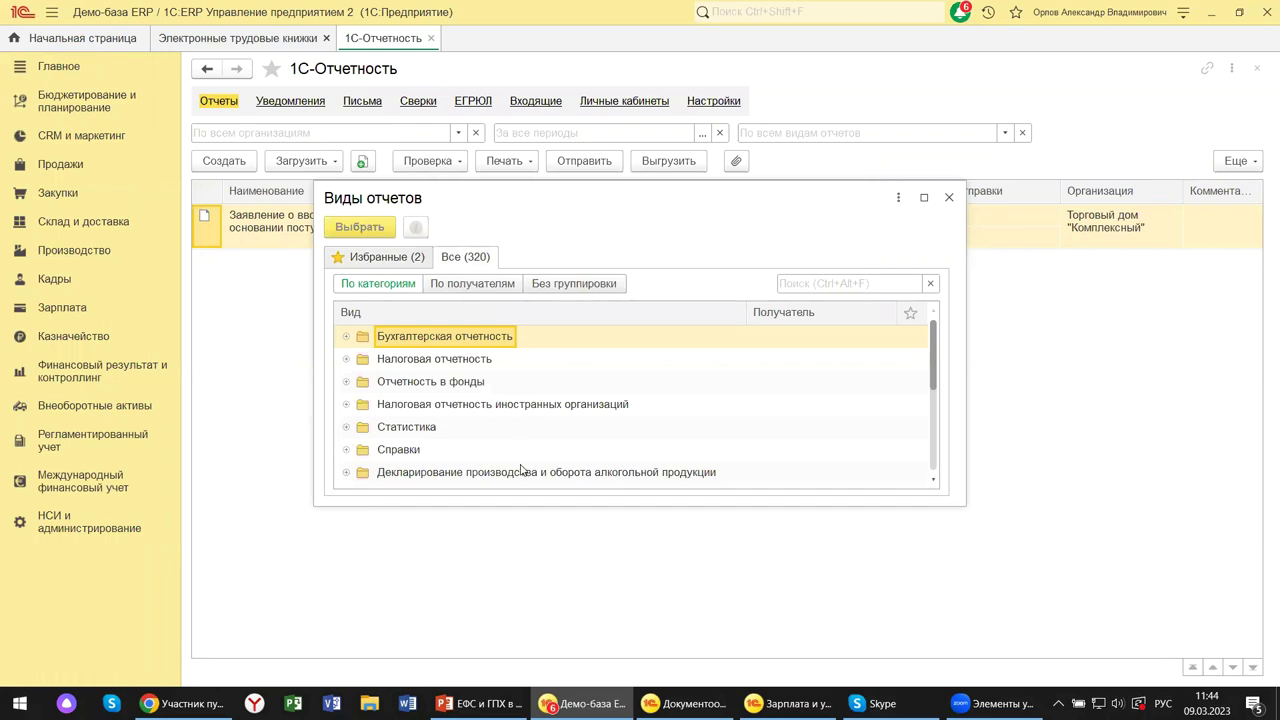
scroll(521, 471, "down", 1)
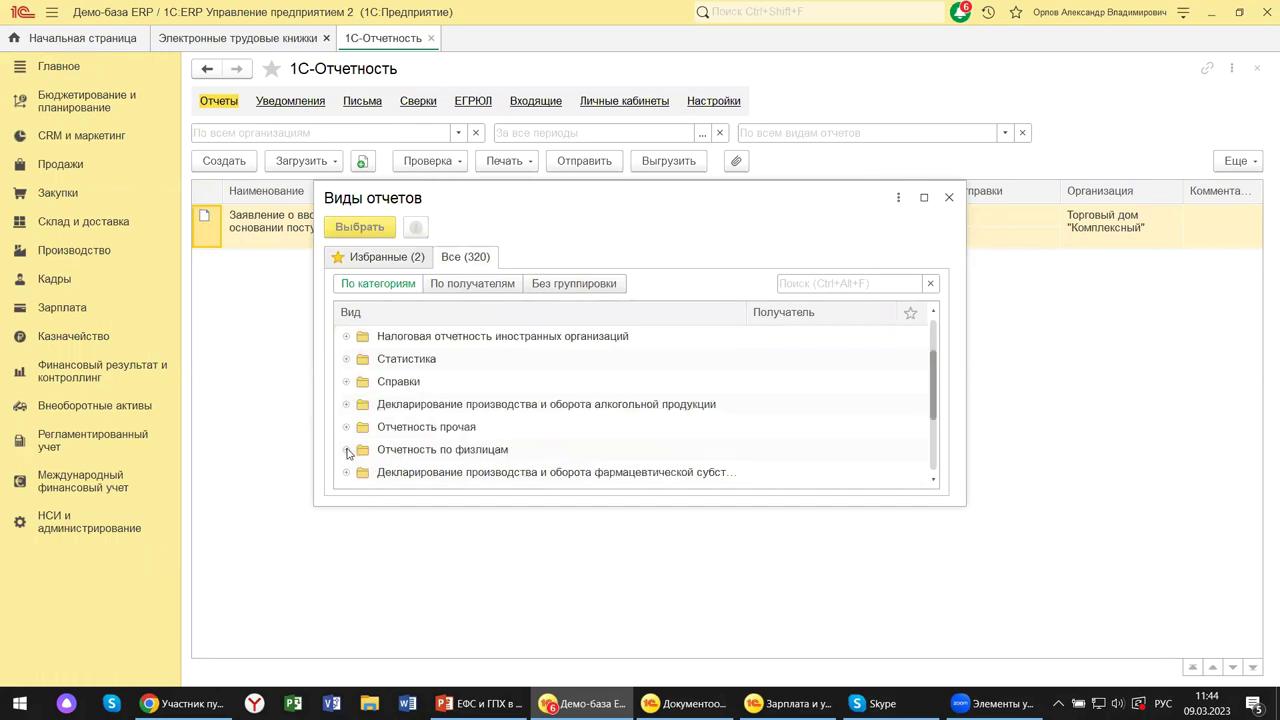
left_click(347, 451)
scroll(553, 455, "down", 5)
scroll(555, 454, "down", 5)
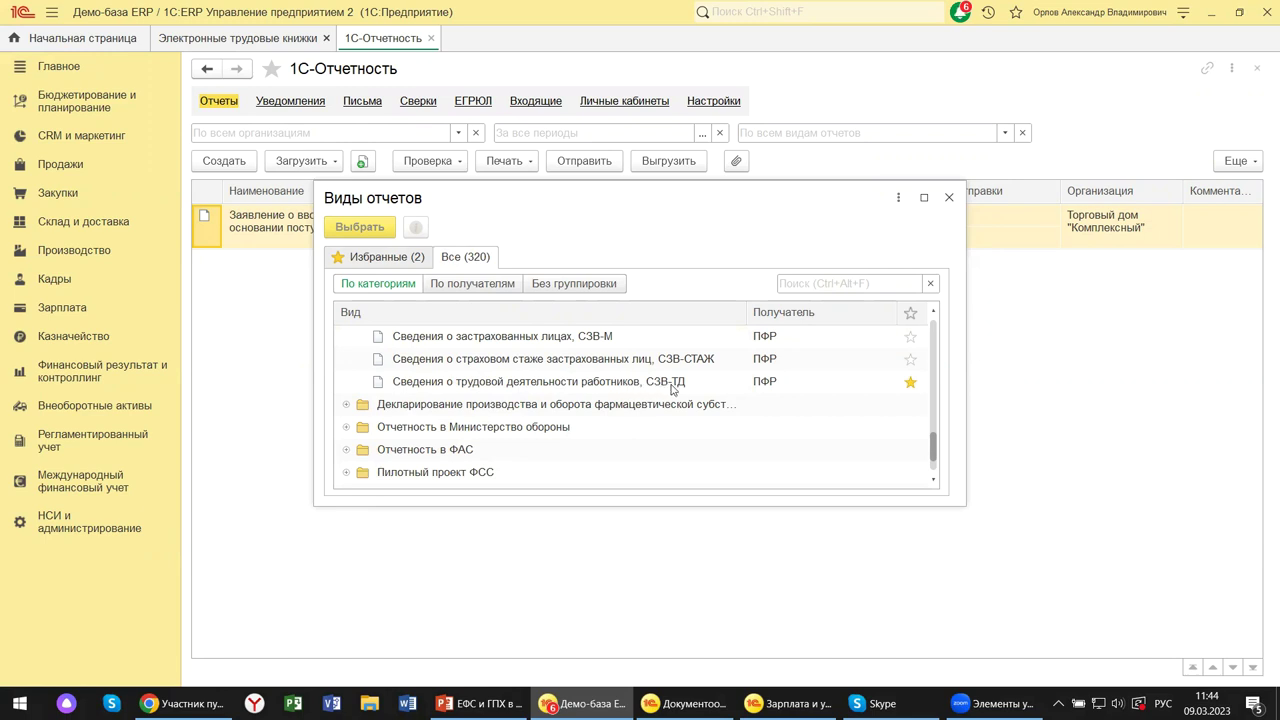
left_click(909, 362)
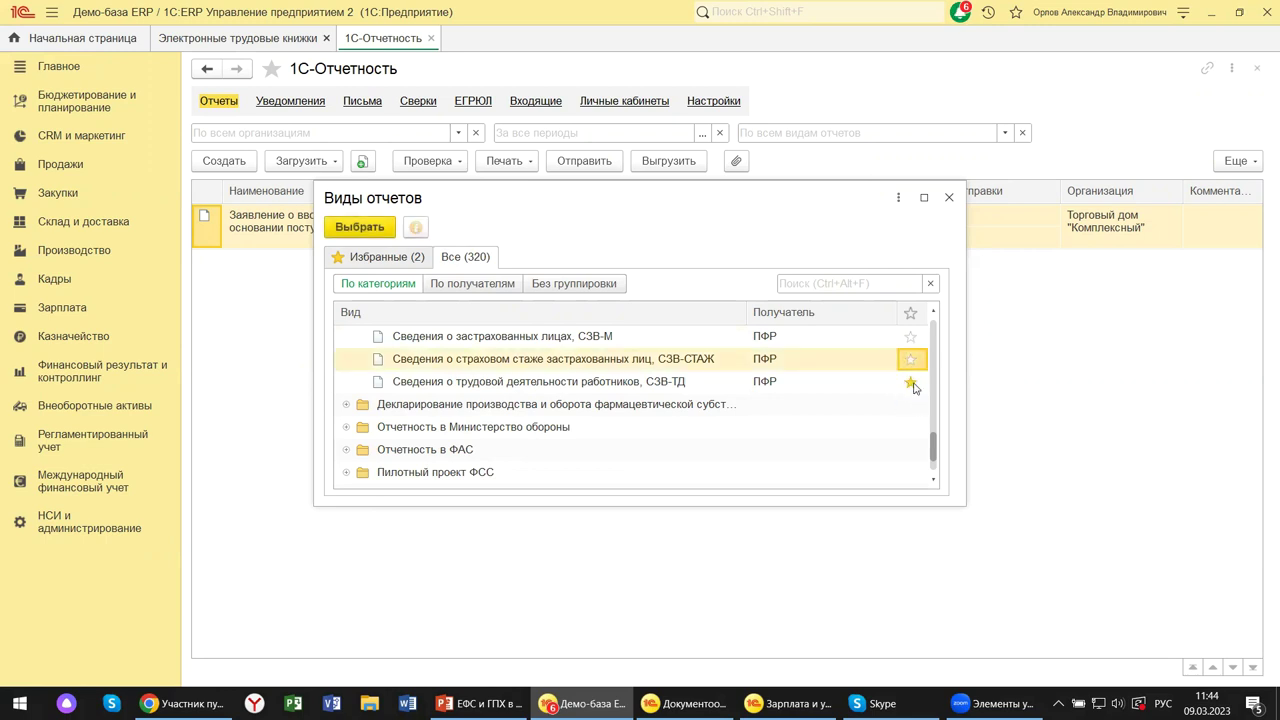
left_click(910, 360)
left_click(378, 260)
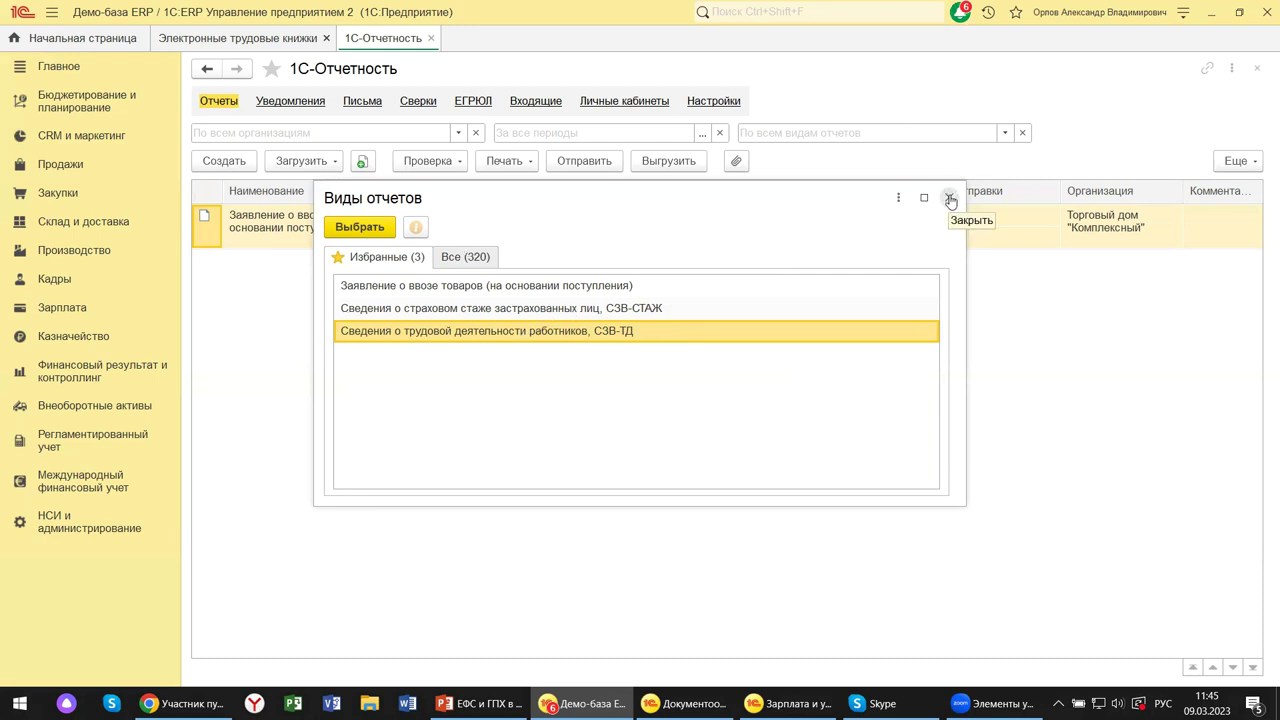
left_click(484, 252)
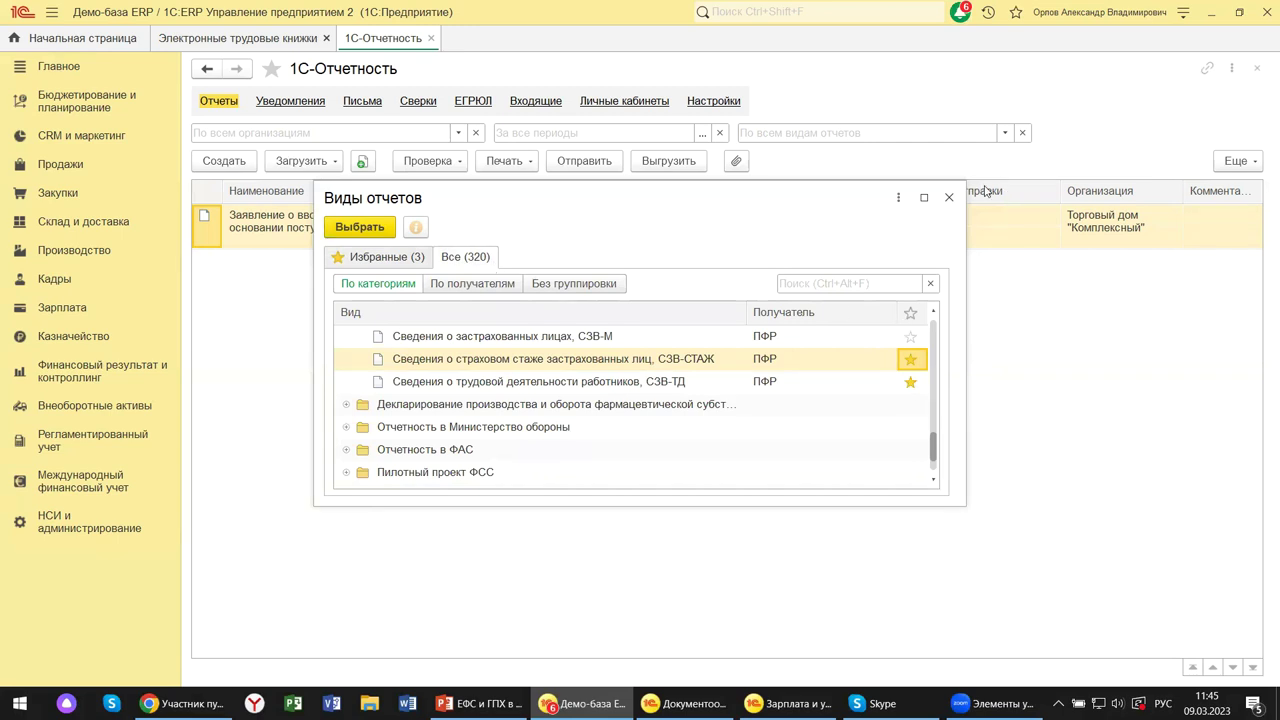
left_click(948, 199)
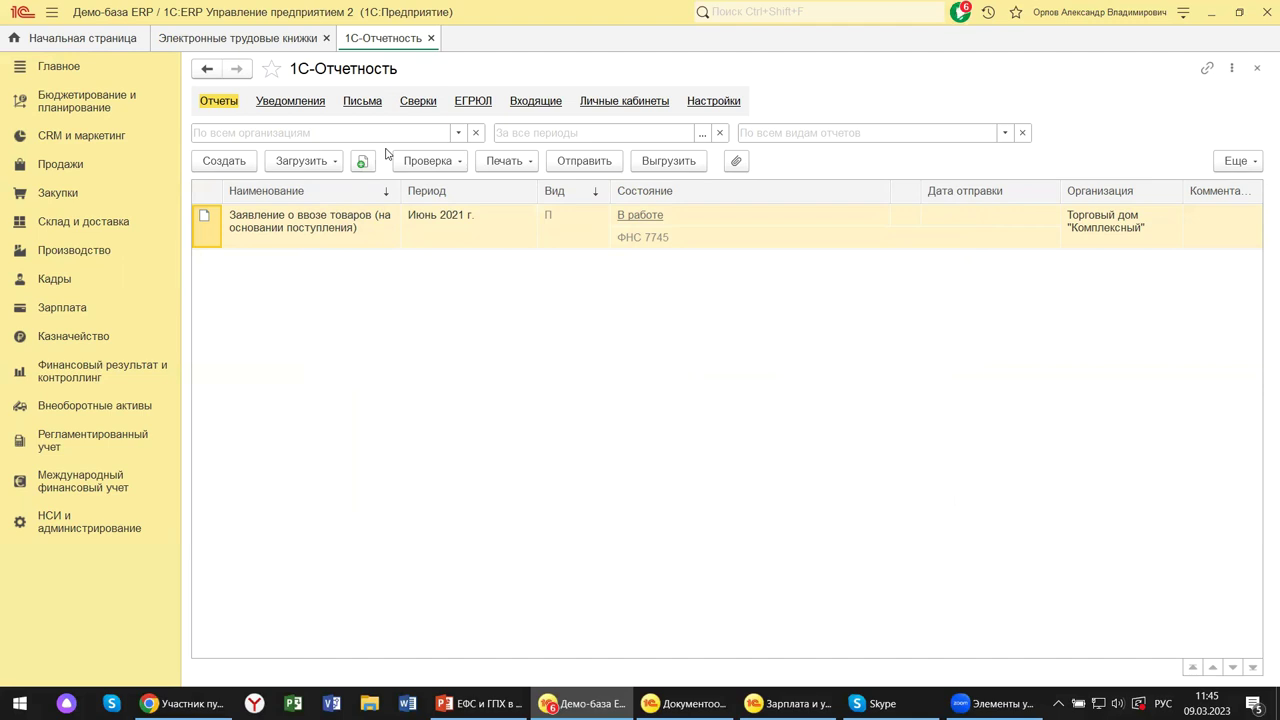
- Switch to the Зарплата и управление персоналом infobase, close the open ЕФС-1 document and open 1С-Отчетность
mouse_move(685, 703)
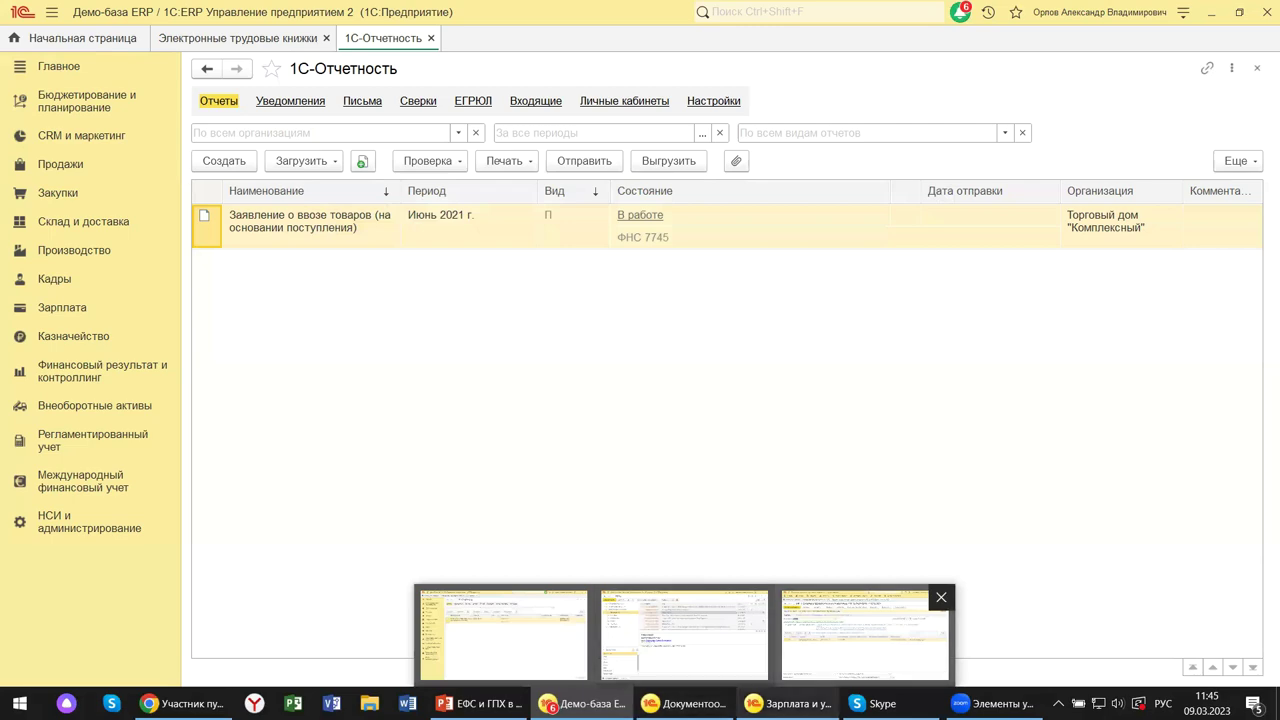
left_click(865, 632)
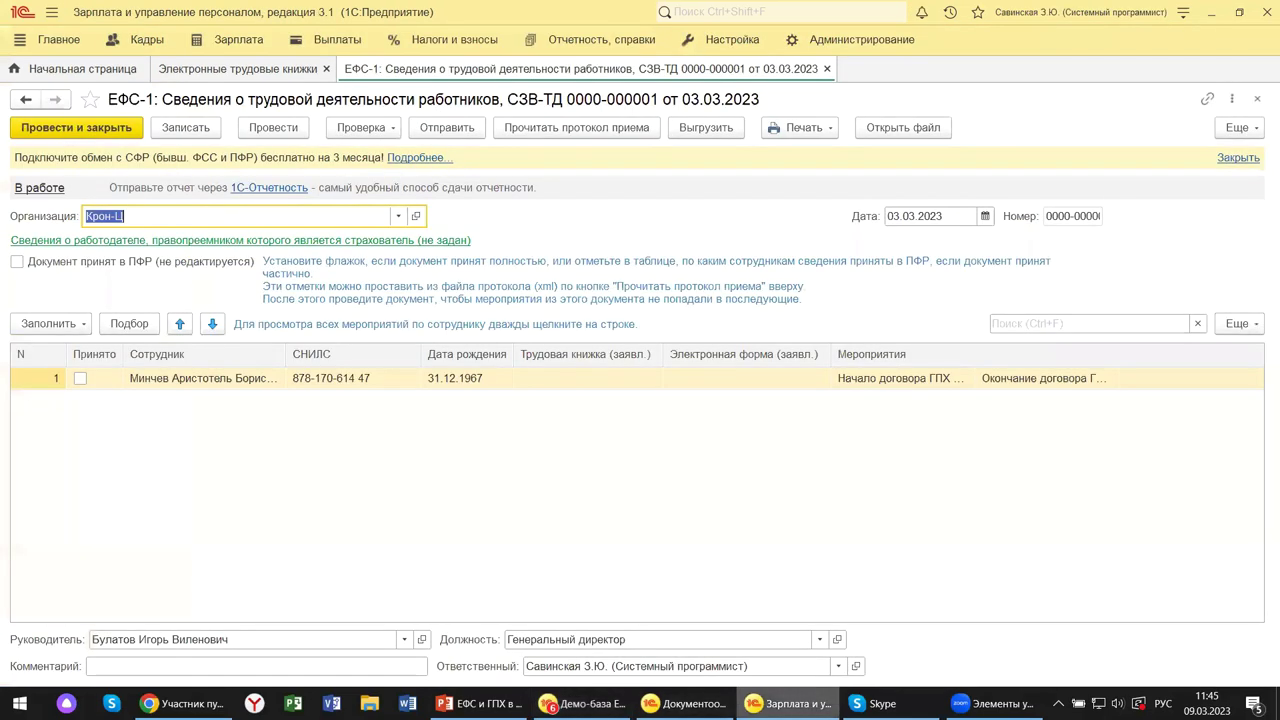
left_click(1257, 101)
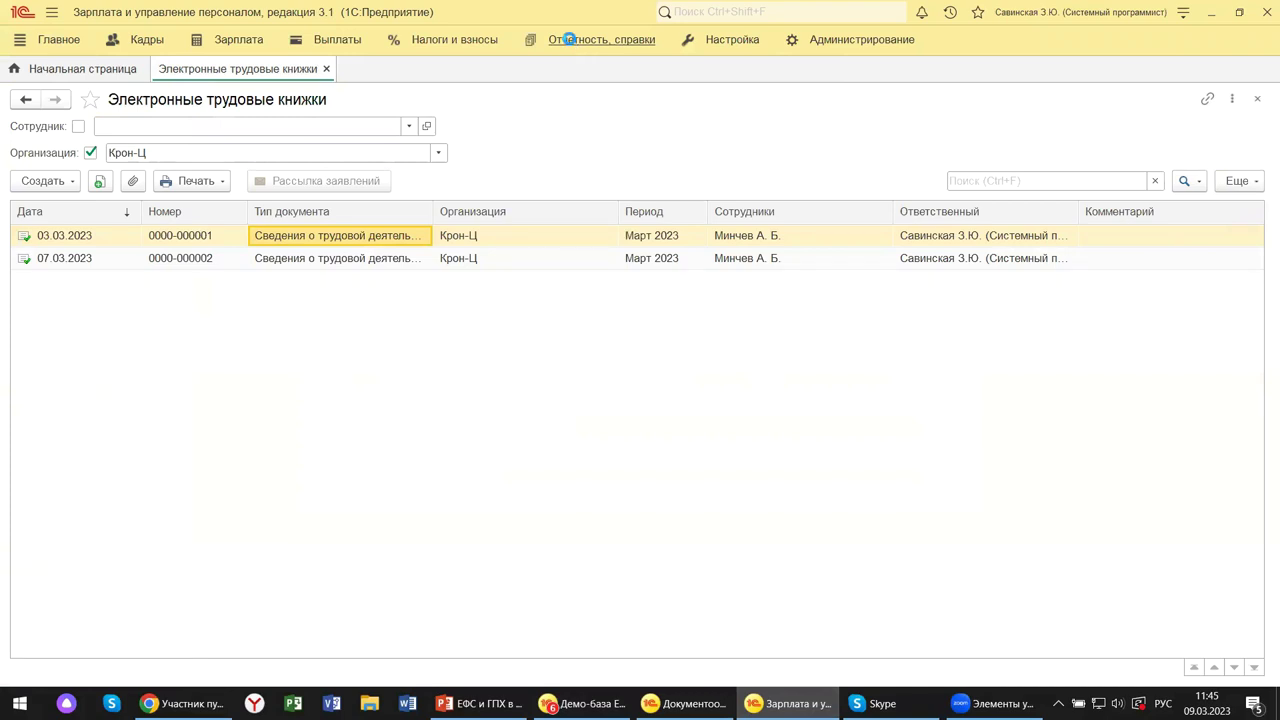
left_click(570, 44)
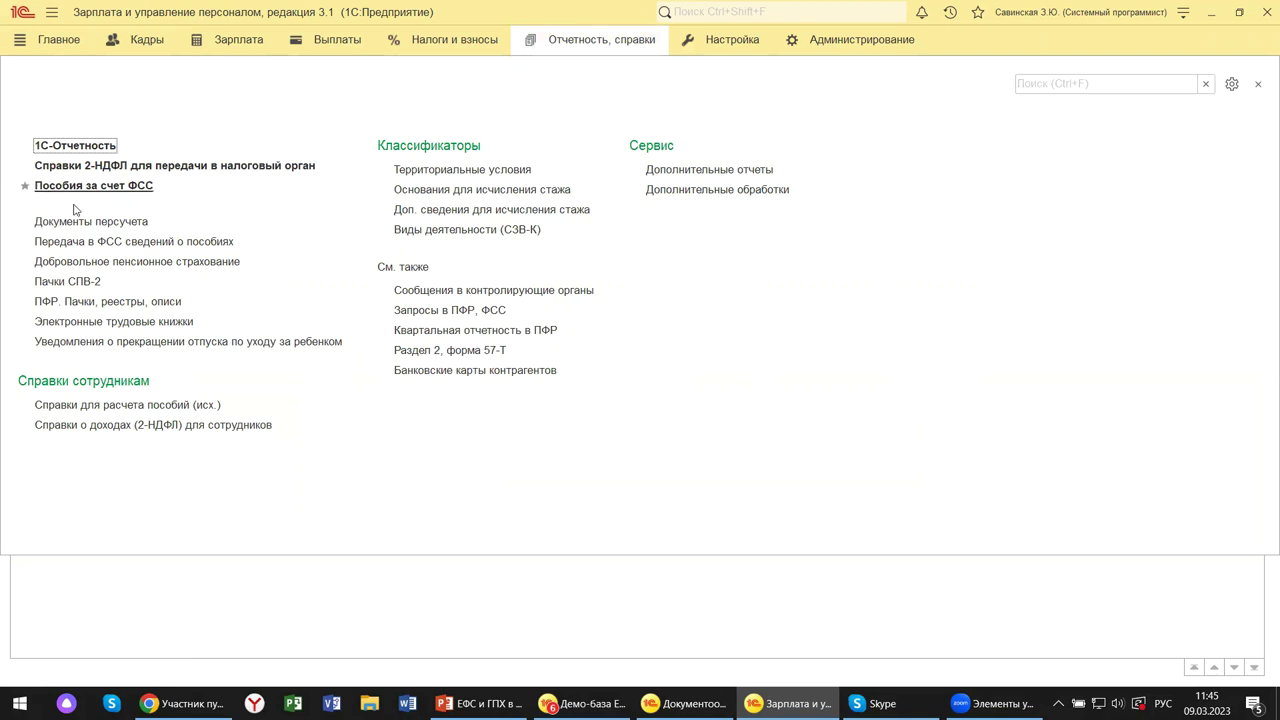
left_click(86, 152)
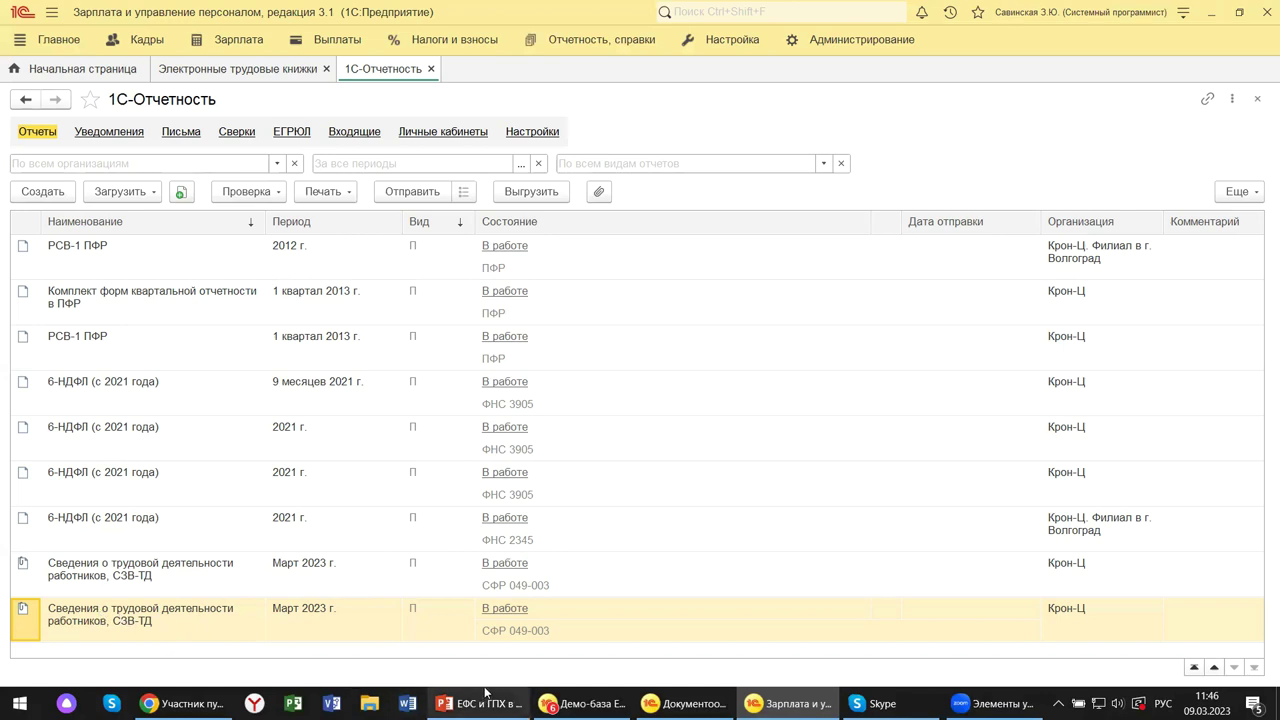
- View the available statuses for the first March 2023 Сведения о трудовой деятельности report, keeping it В работе
mouse_move(486, 687)
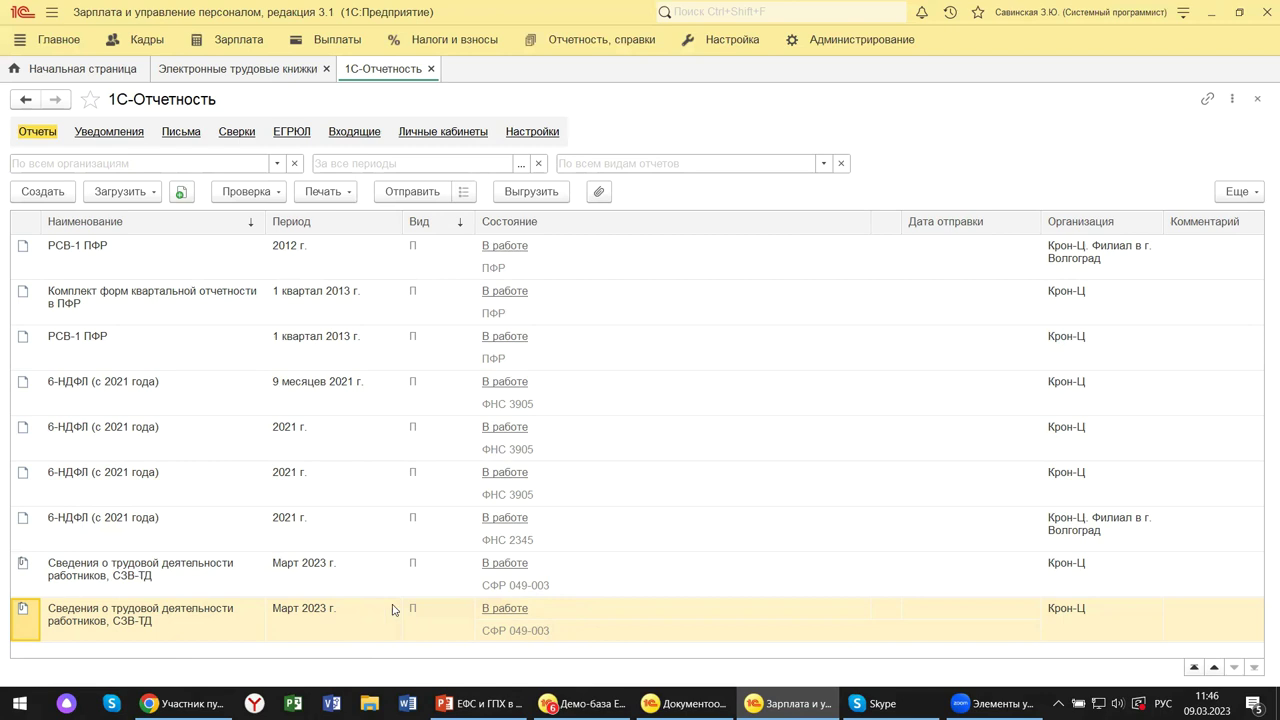
left_click(493, 570)
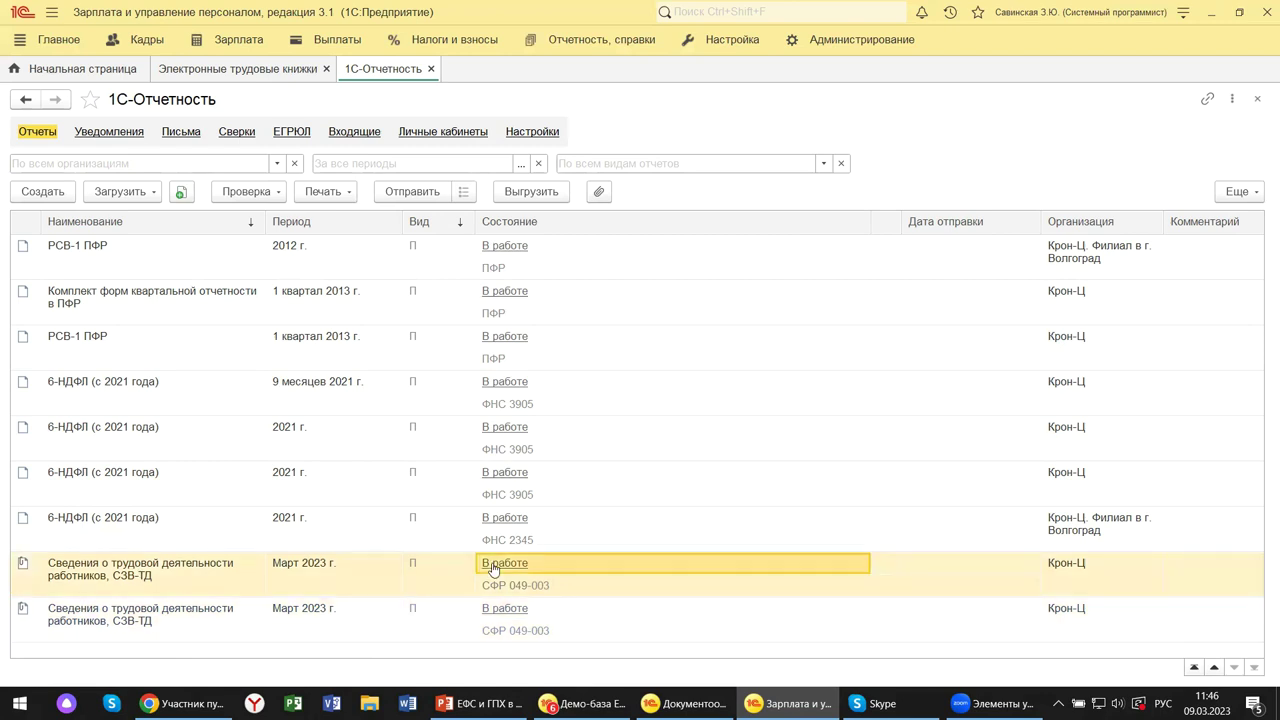
left_click(493, 566)
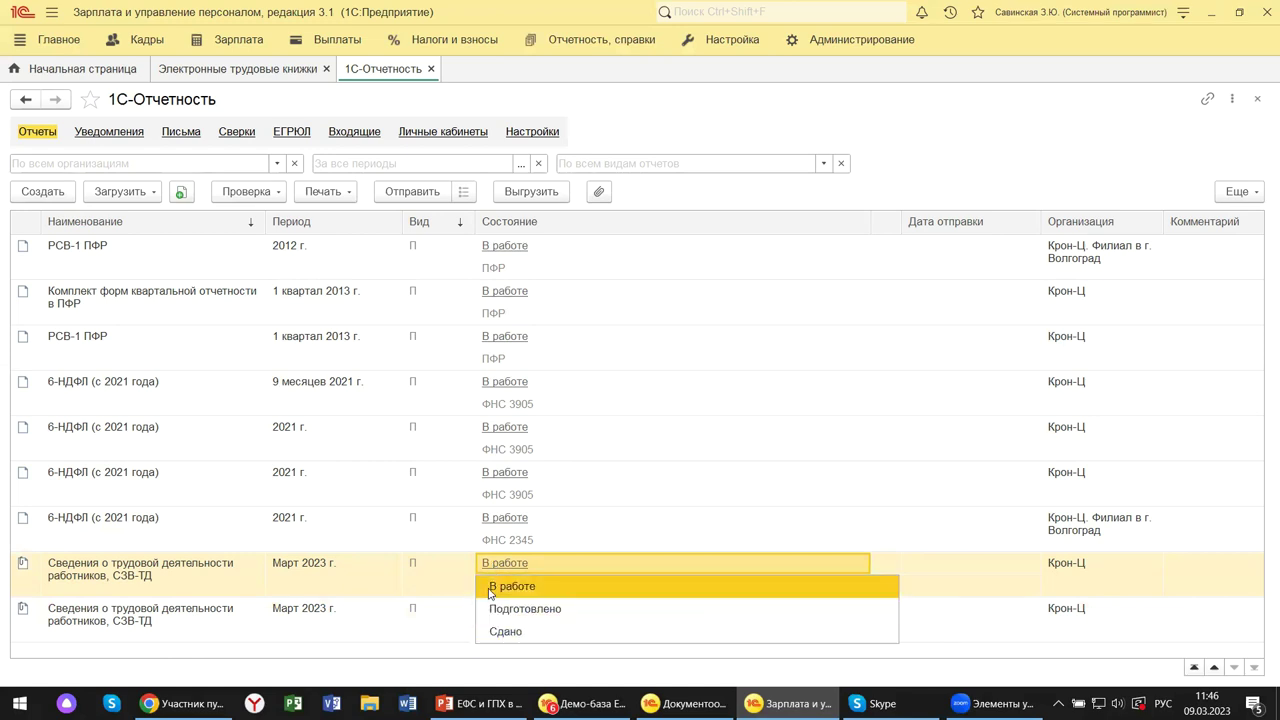
left_click(557, 578)
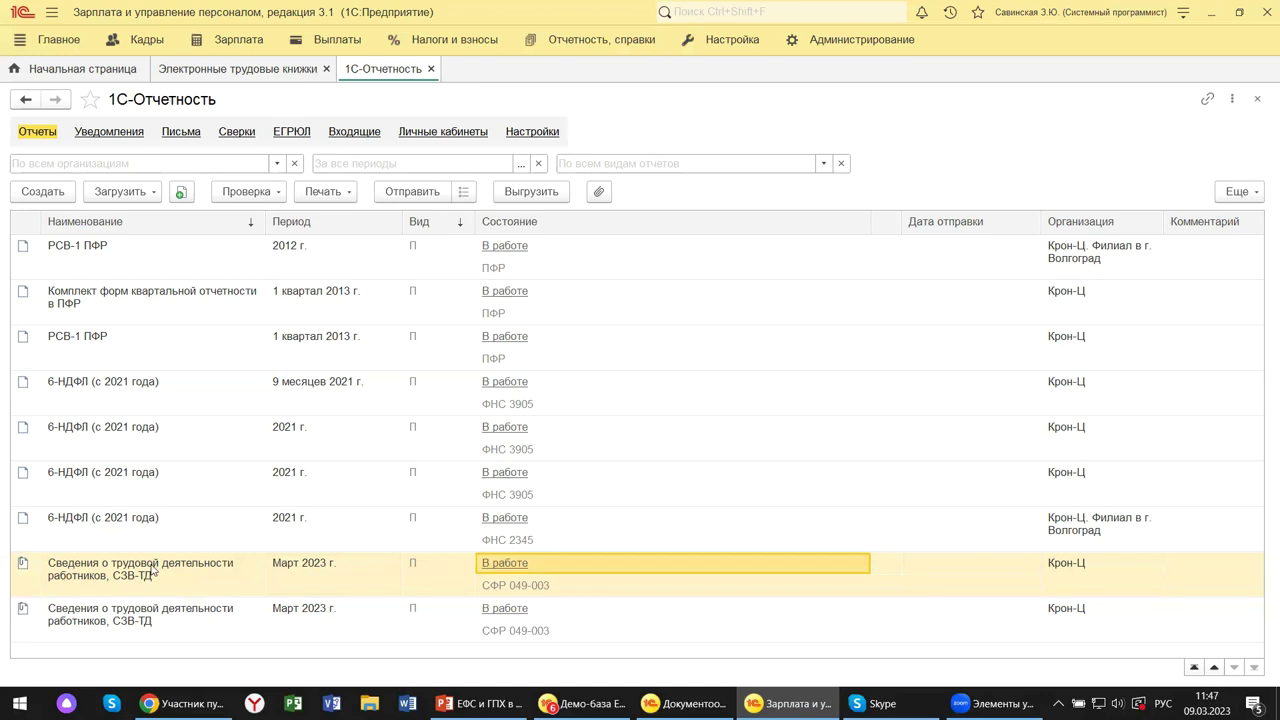
- Open the ЕФС-1 report dated 03.03.2023 and examine the listed employee's civil-law contract events
double_click(120, 574)
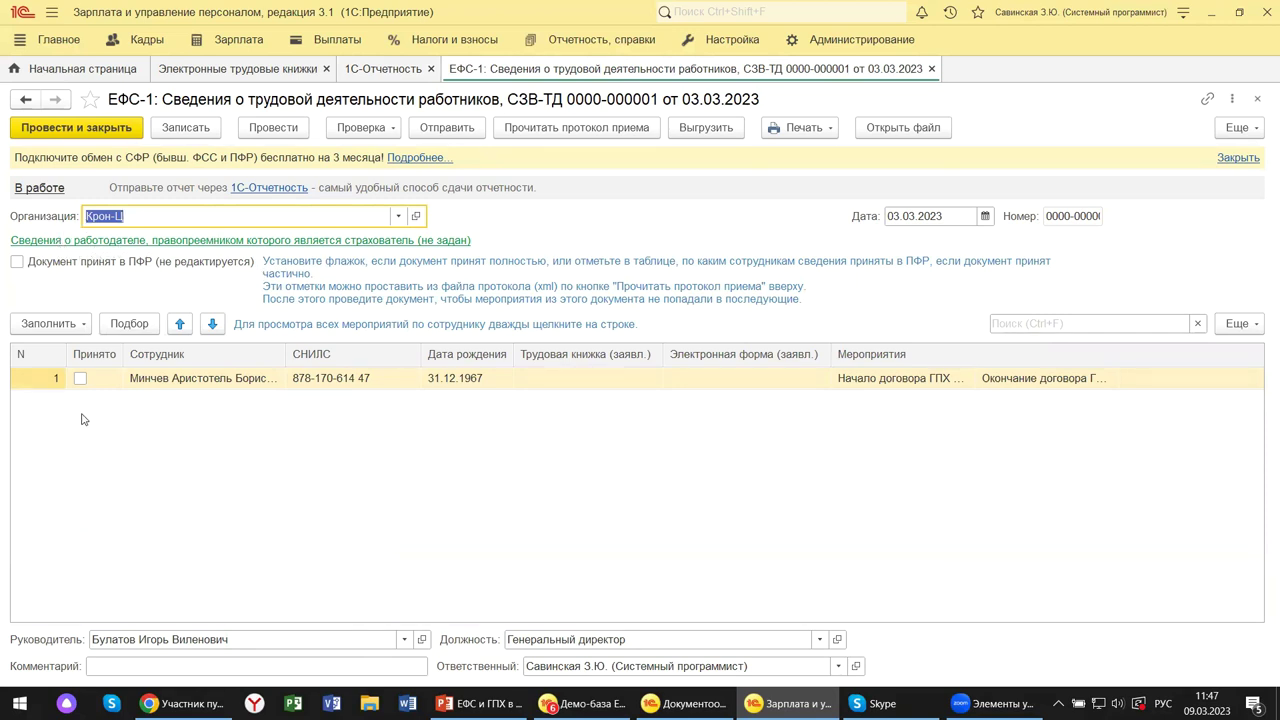
left_click(242, 380)
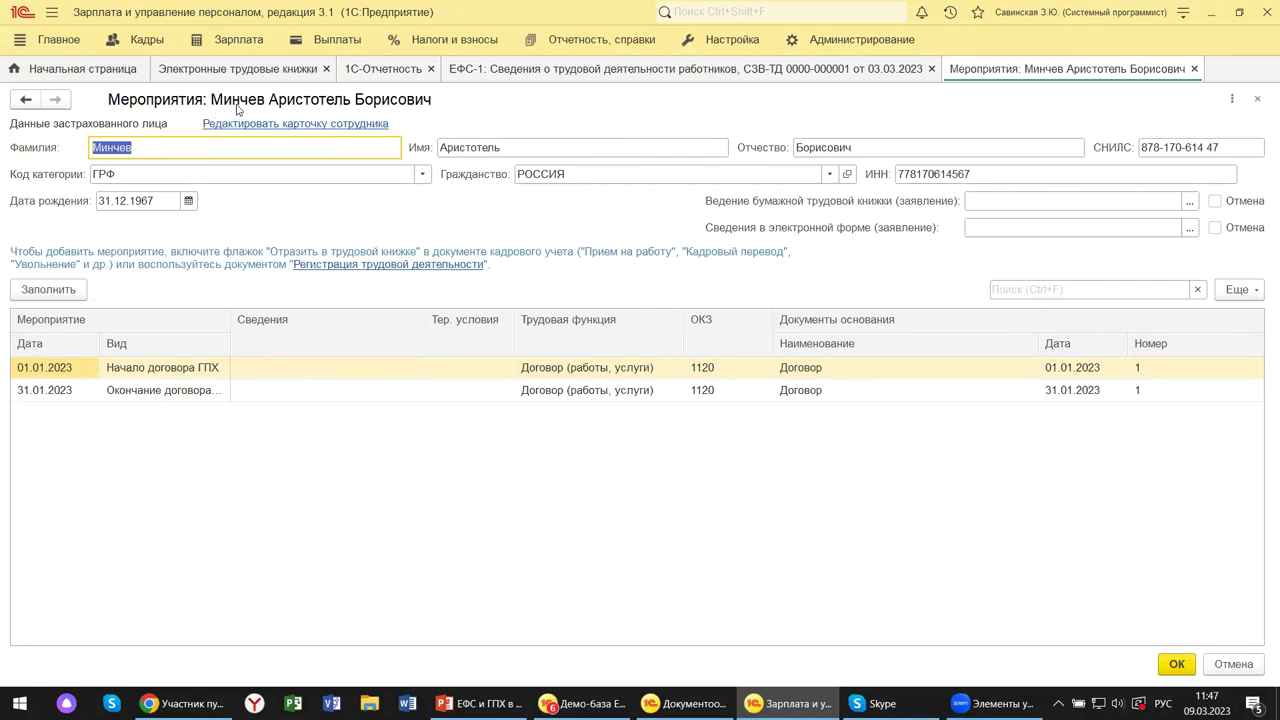
left_click(590, 370)
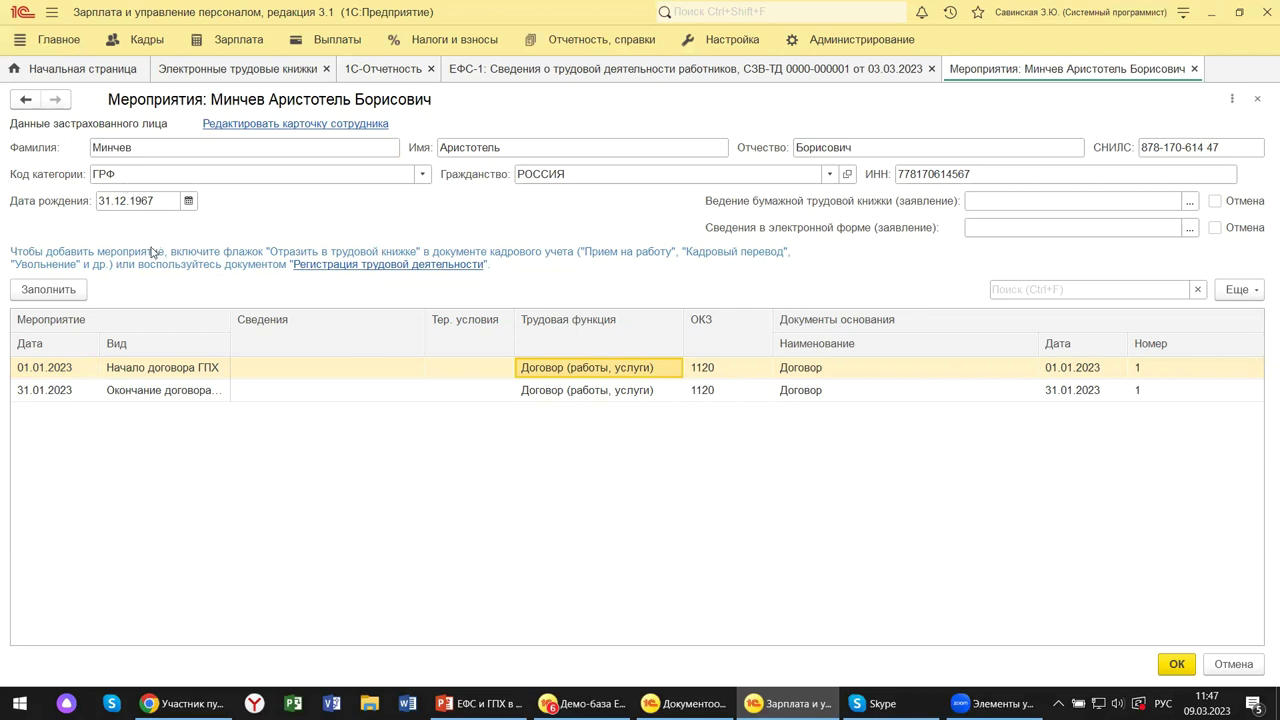
- Switch to the Демо-база ERP infobase and create a Сведения о трудовой деятельности работников, СЗВ-ТД report from Отчетность по физлицам
mouse_move(688, 703)
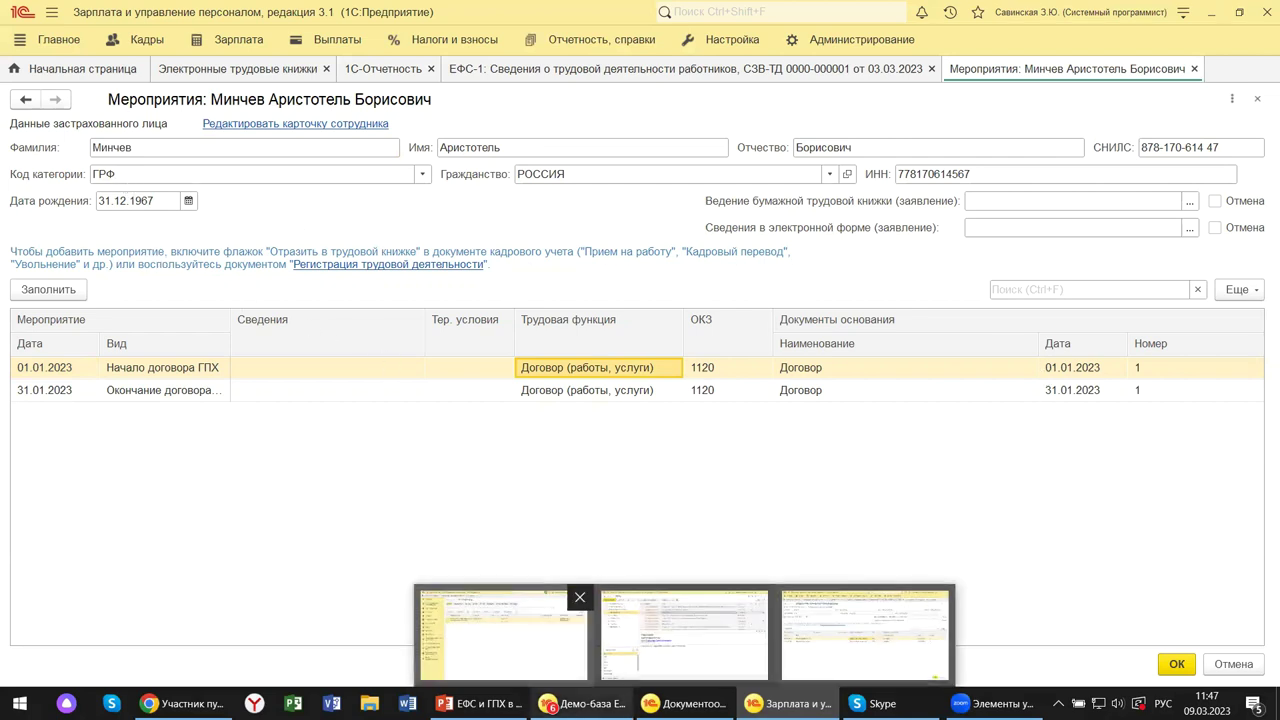
mouse_move(480, 703)
left_click(502, 632)
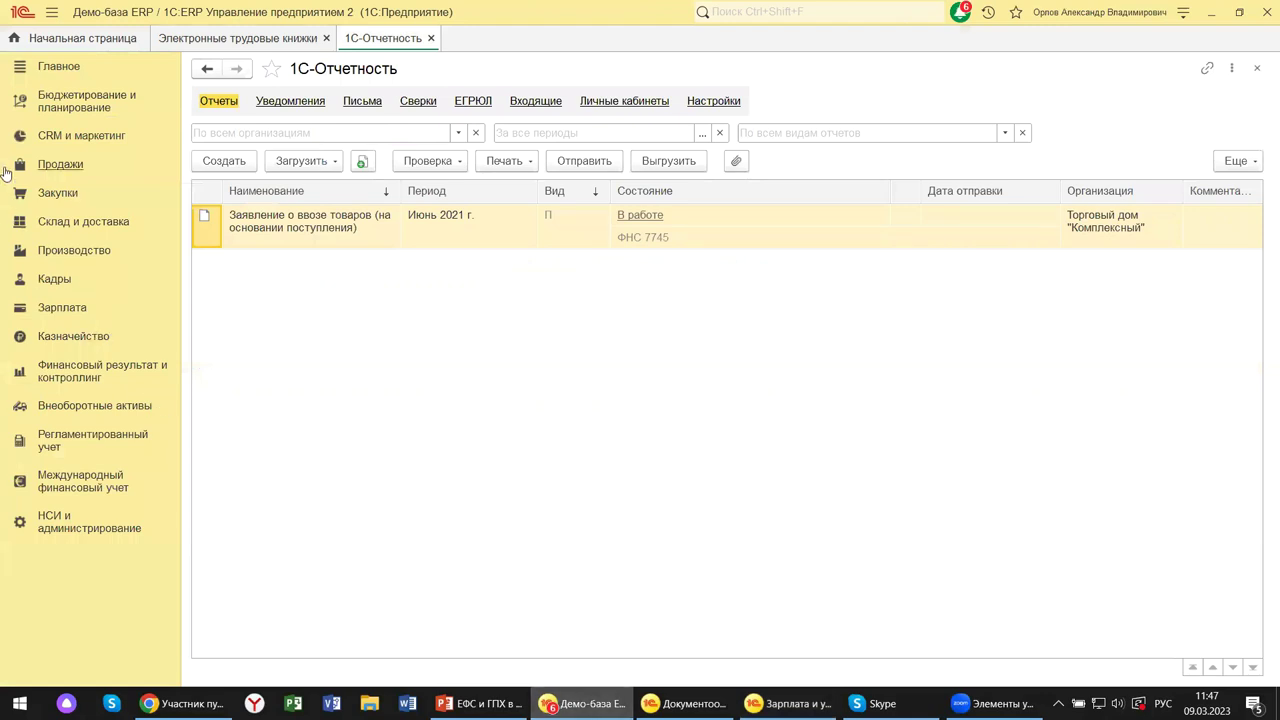
left_click(222, 162)
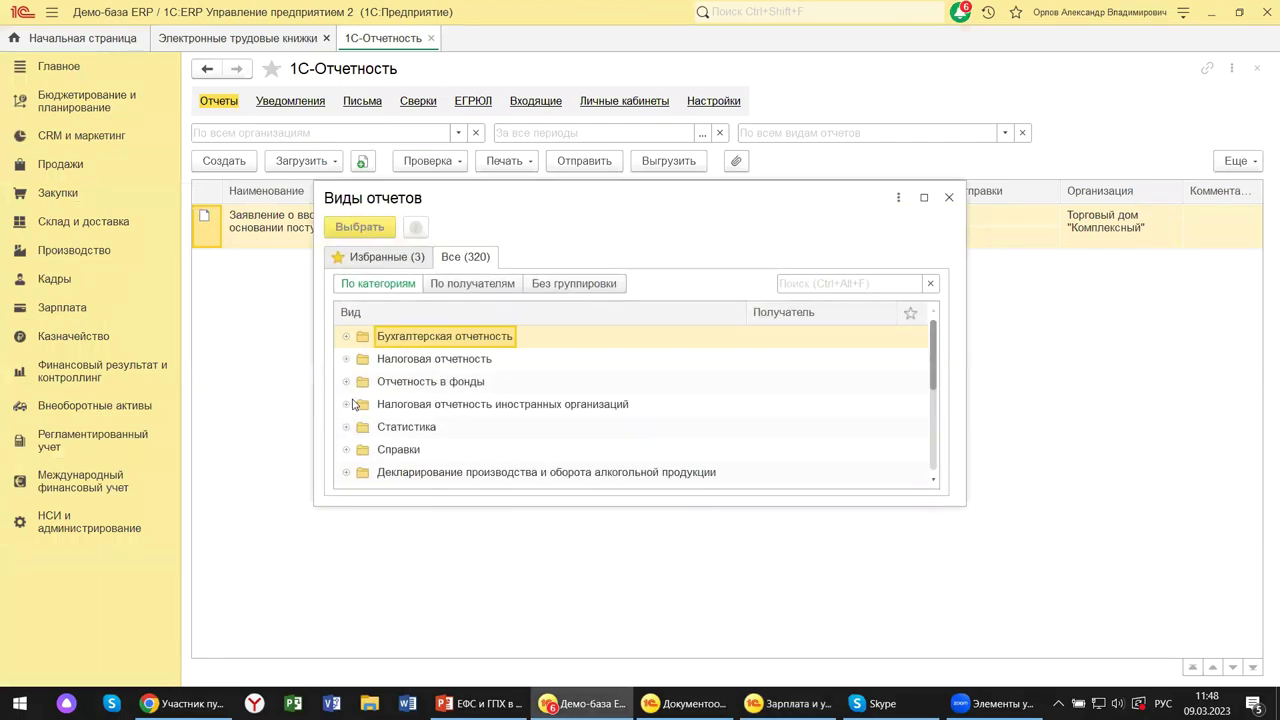
scroll(362, 400, "down", 1)
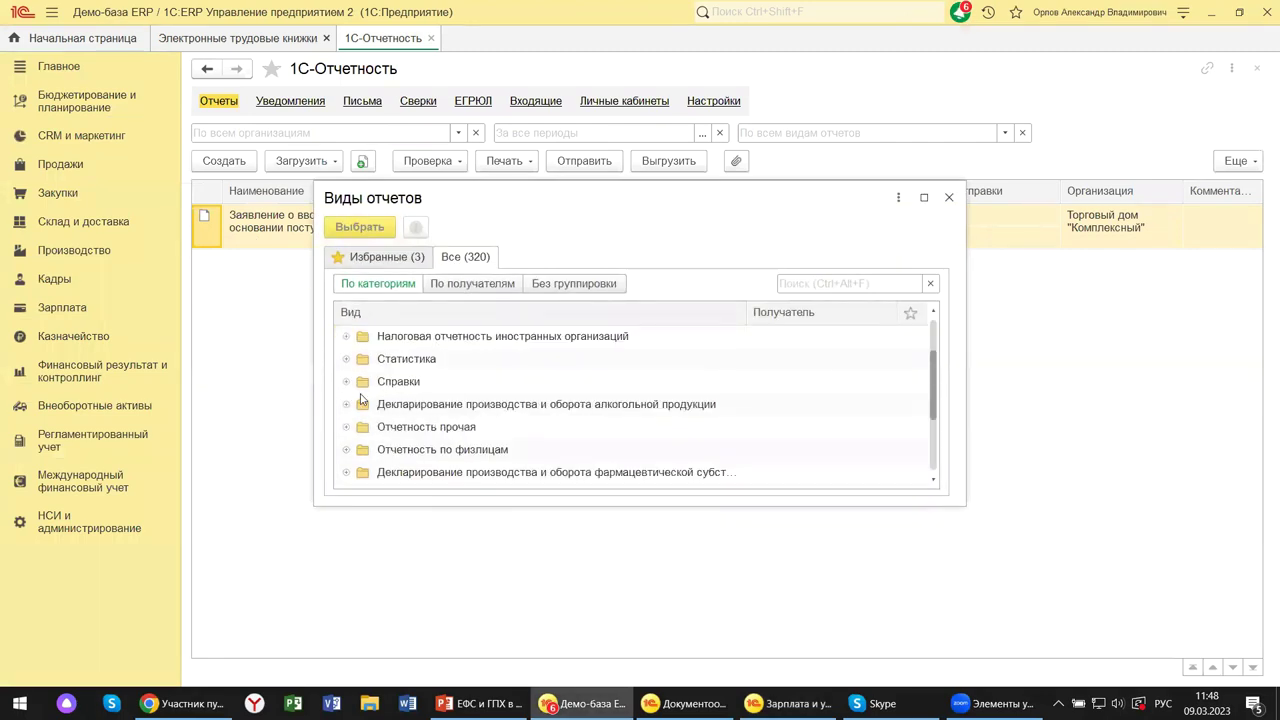
left_click(346, 449)
scroll(430, 465, "down", 6)
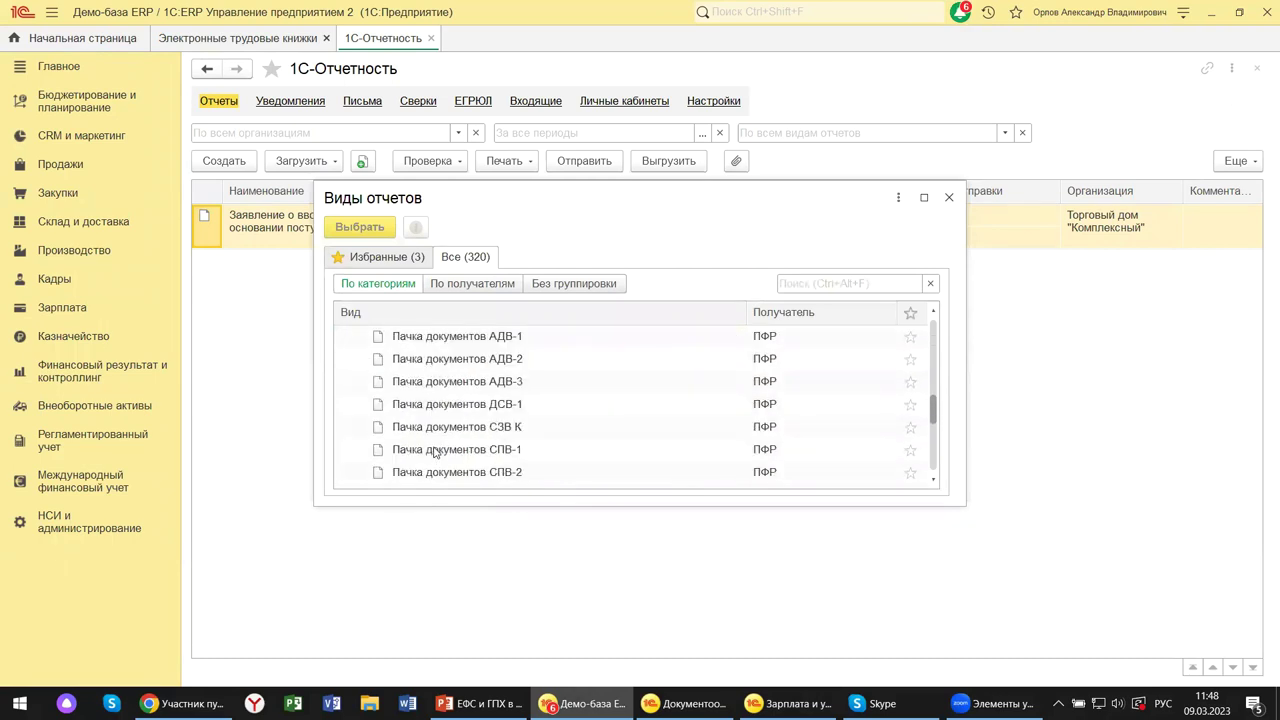
scroll(436, 447, "down", 2)
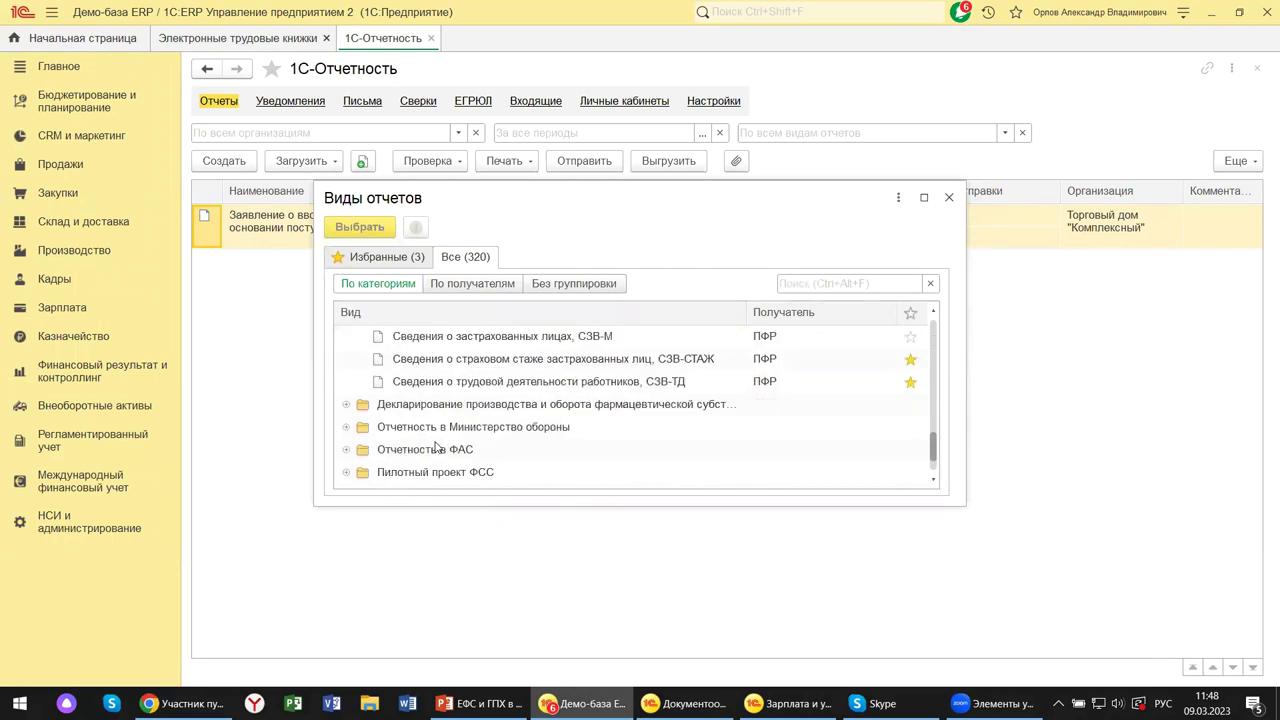
left_click(621, 383)
double_click(621, 384)
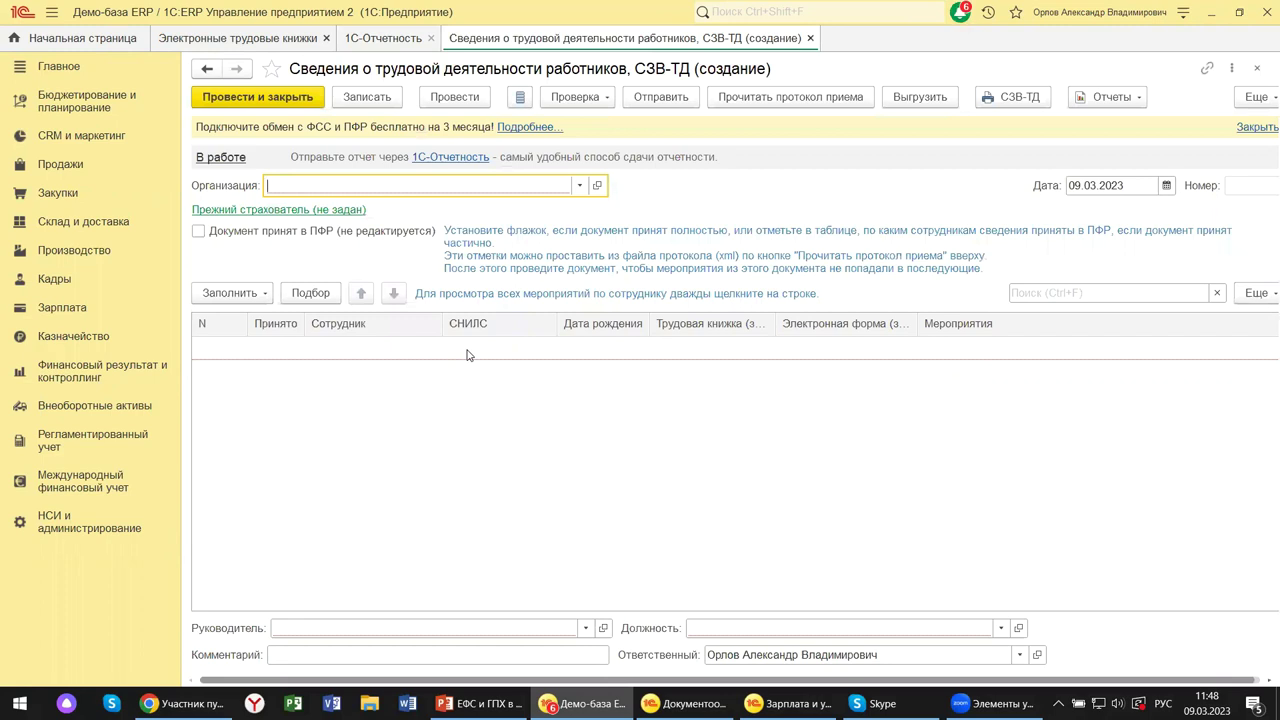
- Set the new СЗВ-ТД report's organization to Промресурс and fill it with all events (Всеми мероприятиями)
left_click(580, 185)
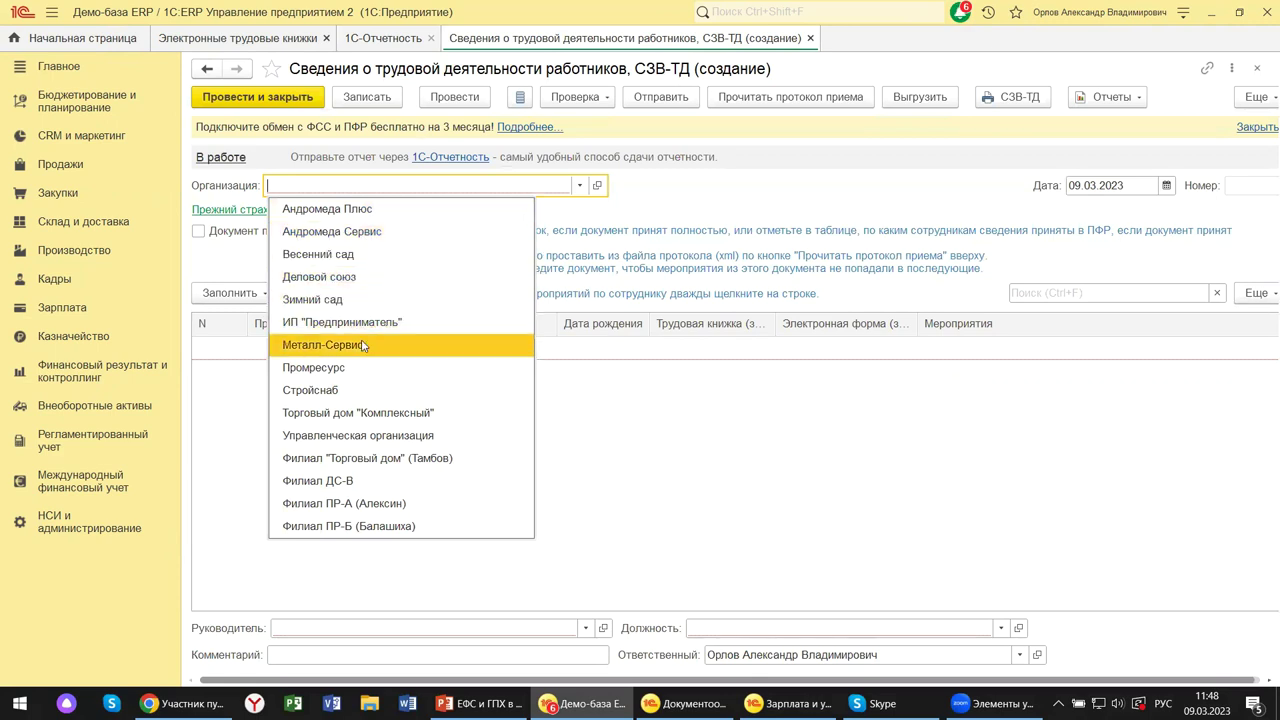
key("Escape")
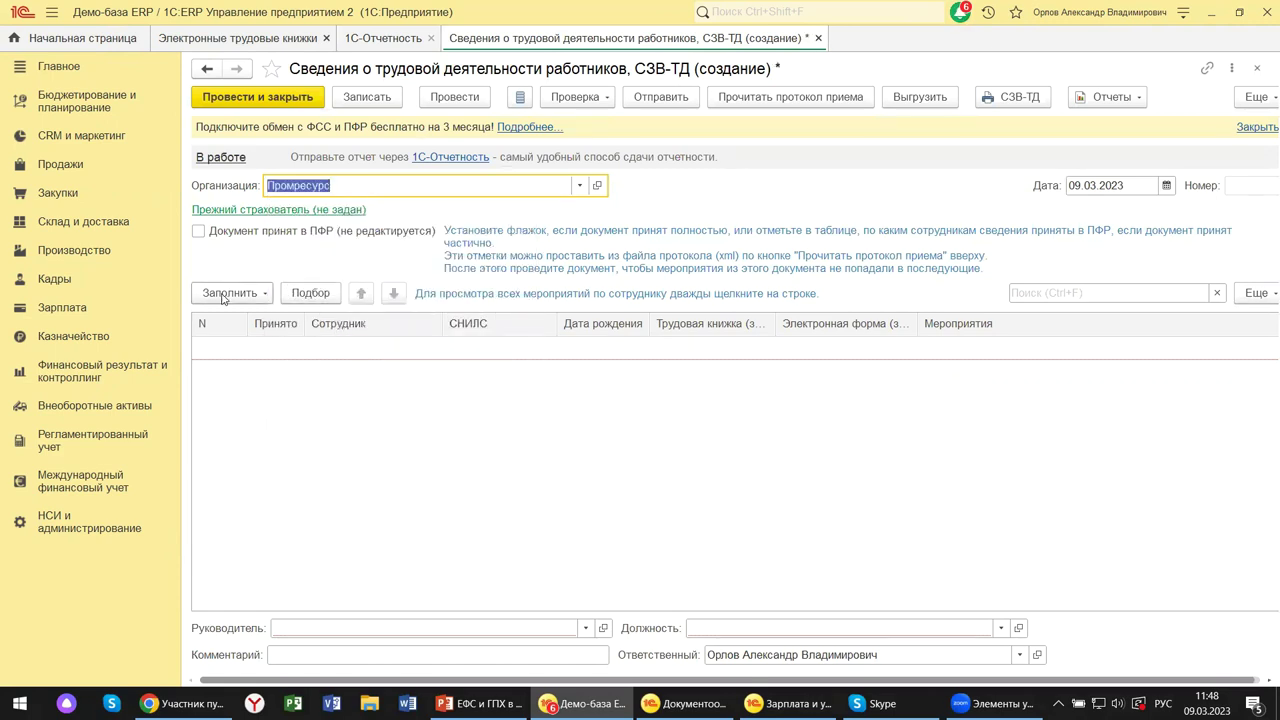
left_click(230, 293)
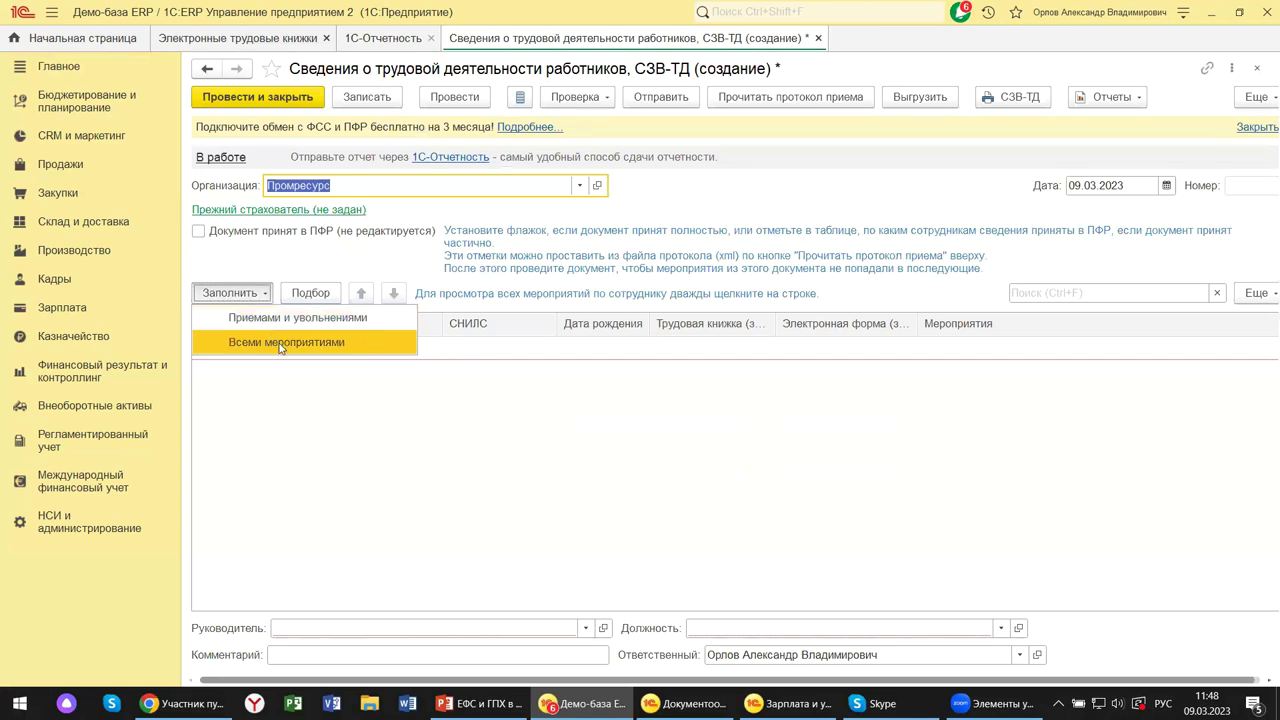
left_click(283, 346)
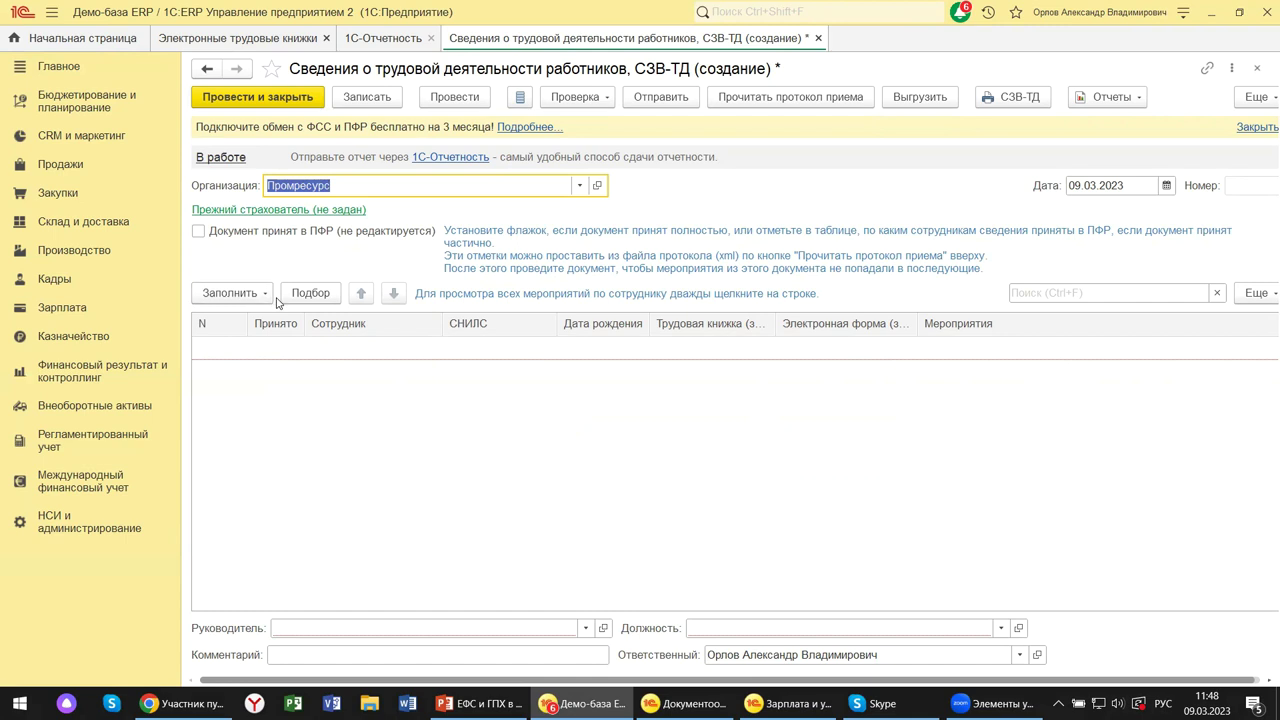
- Try filling the new СЗВ-ТД report for the organization Металл-Сервис, and close the report without saving
left_click(580, 185)
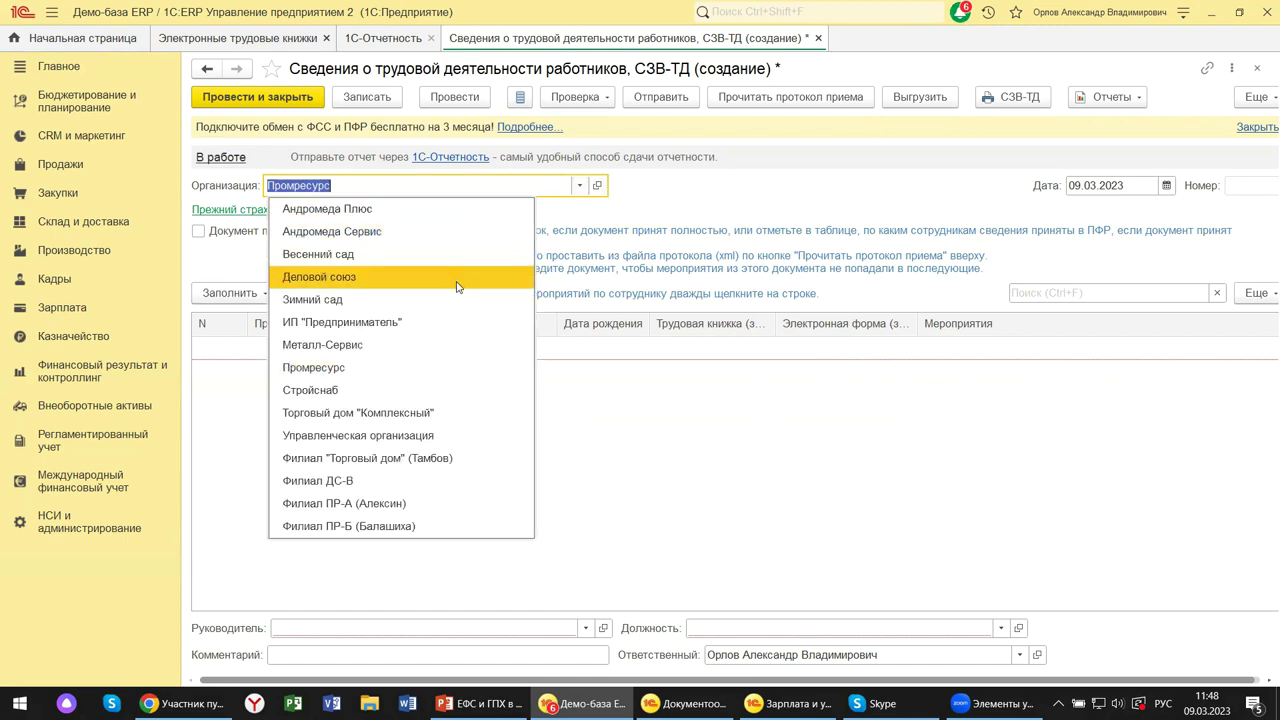
left_click(361, 344)
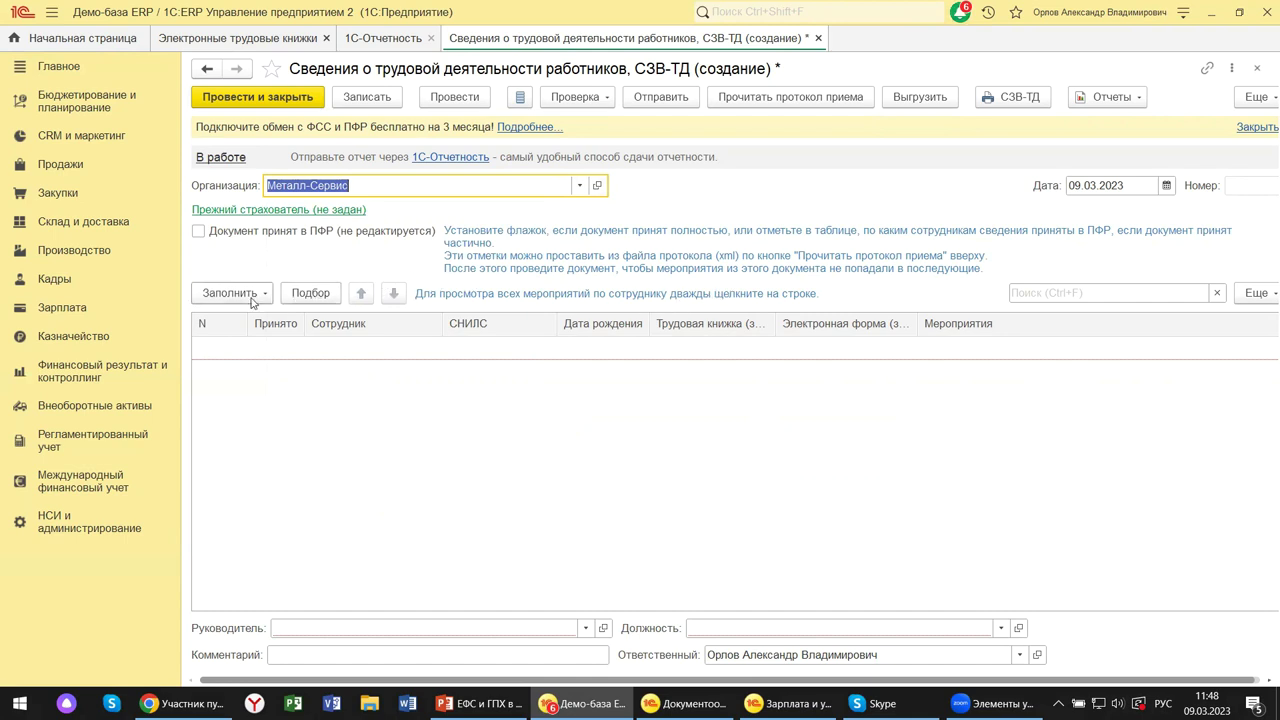
left_click(201, 299)
left_click(245, 342)
left_click(1259, 68)
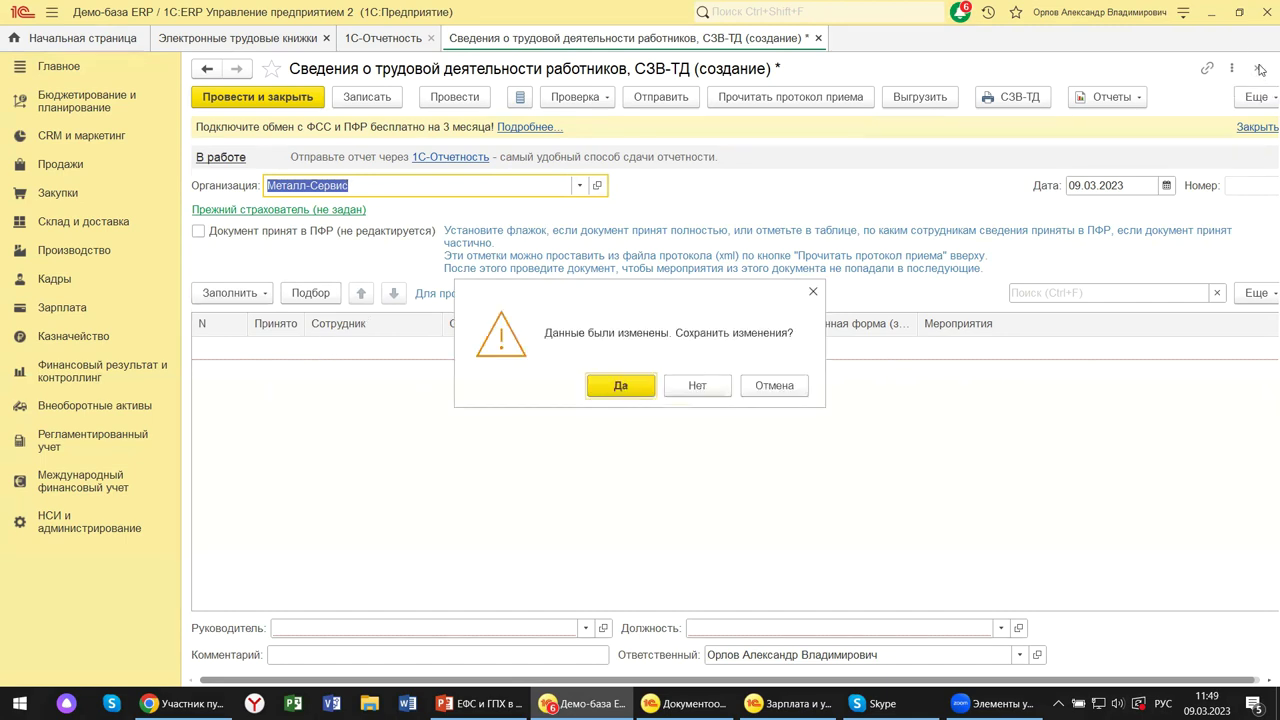
left_click(697, 385)
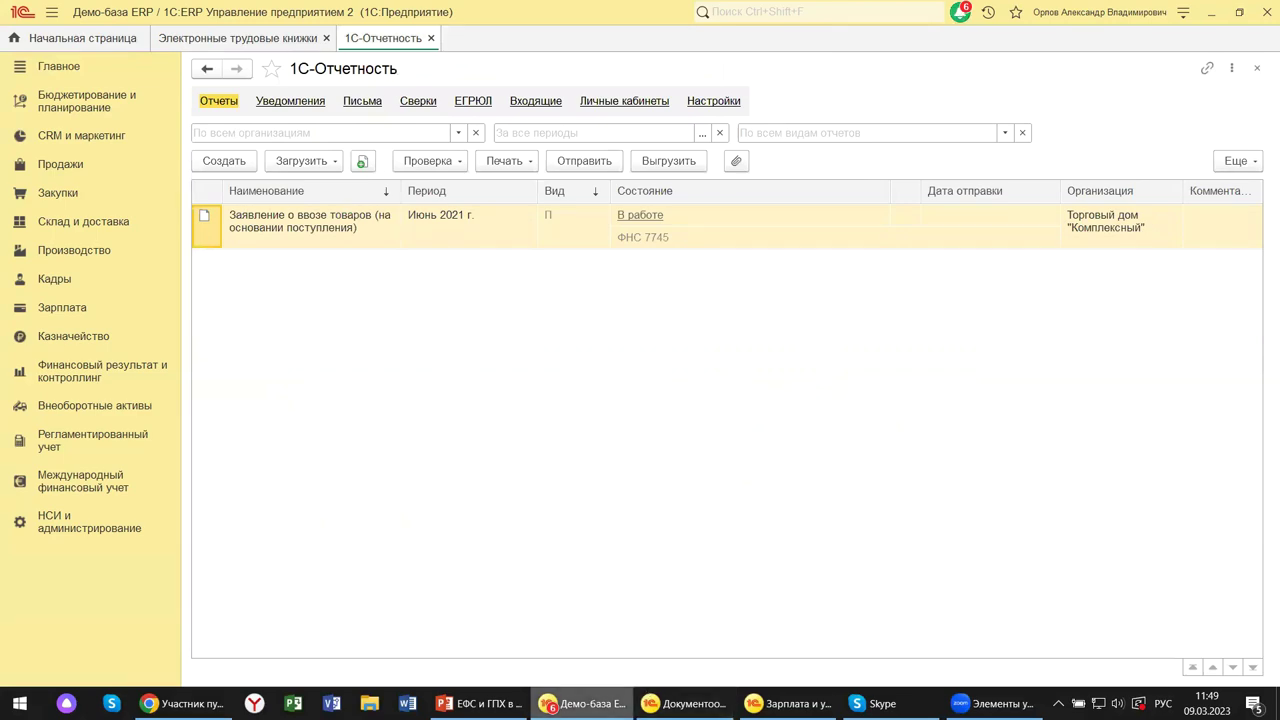
- Review the PowerPoint slide on civil-law contract reporting, and locate Электронные трудовые книжки in the Кадры section of Зарплата и управление персоналом
left_click(470, 704)
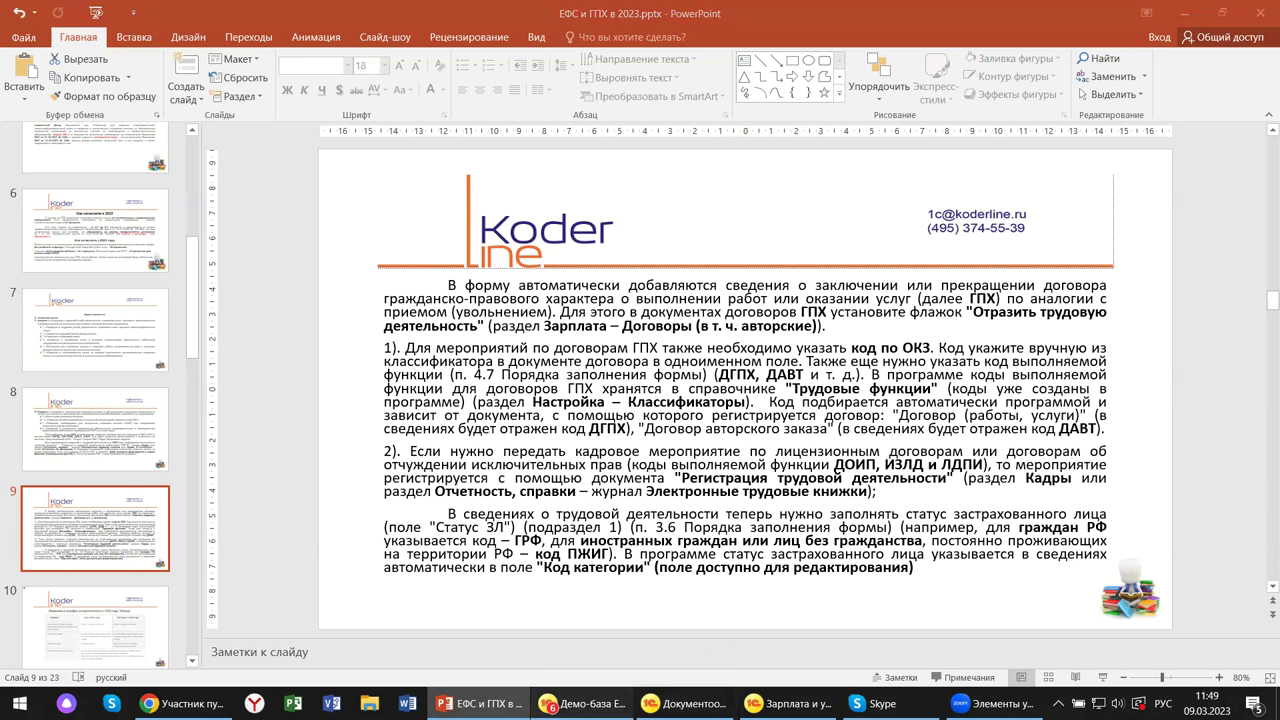
left_click(582, 703)
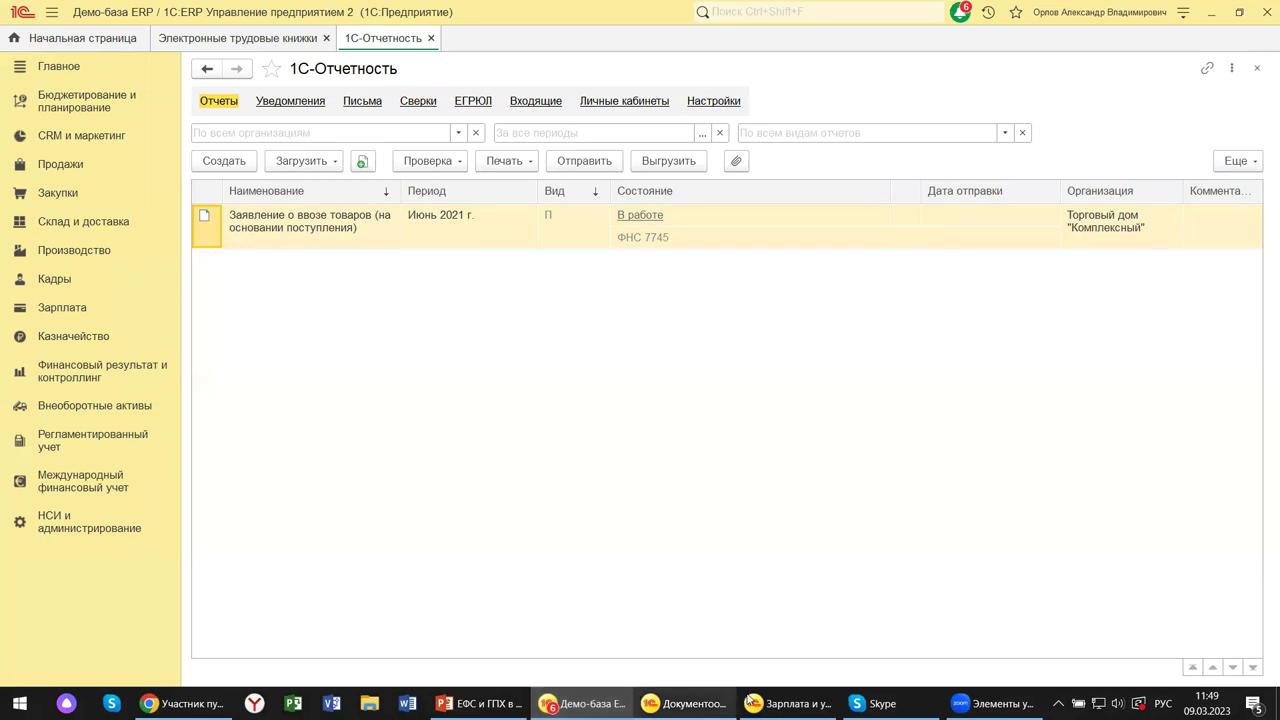
left_click(788, 703)
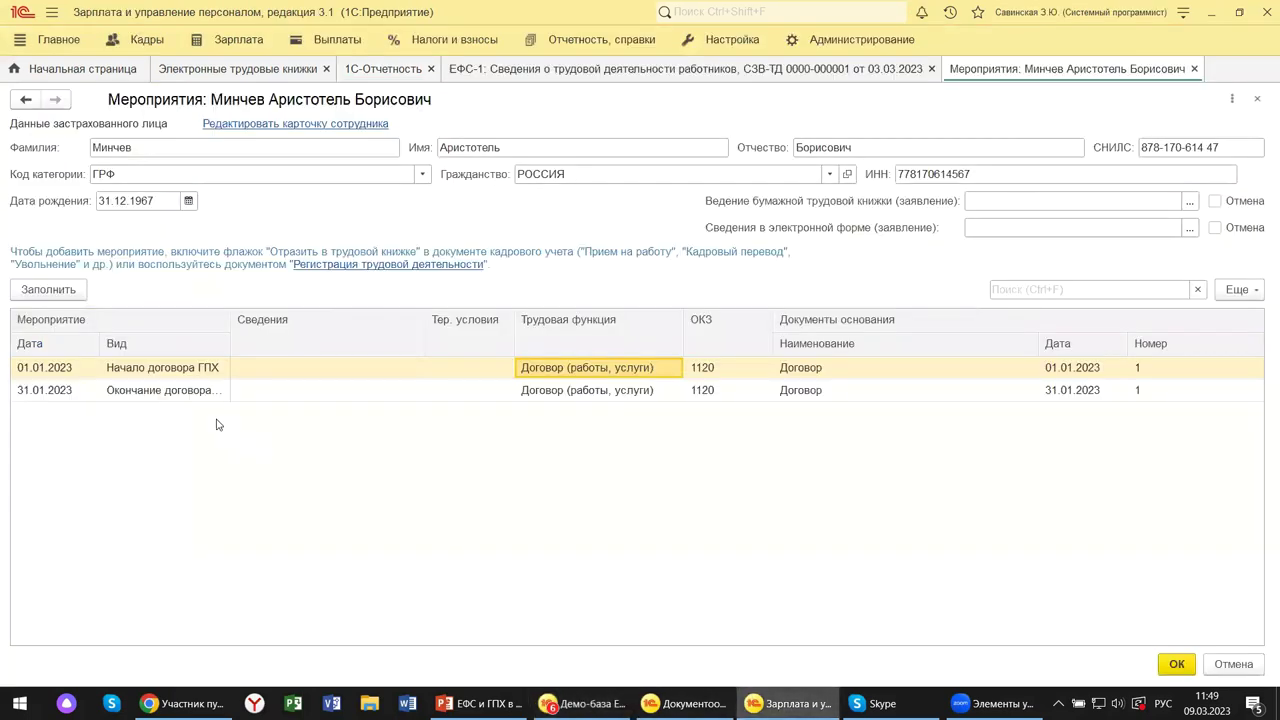
left_click(143, 45)
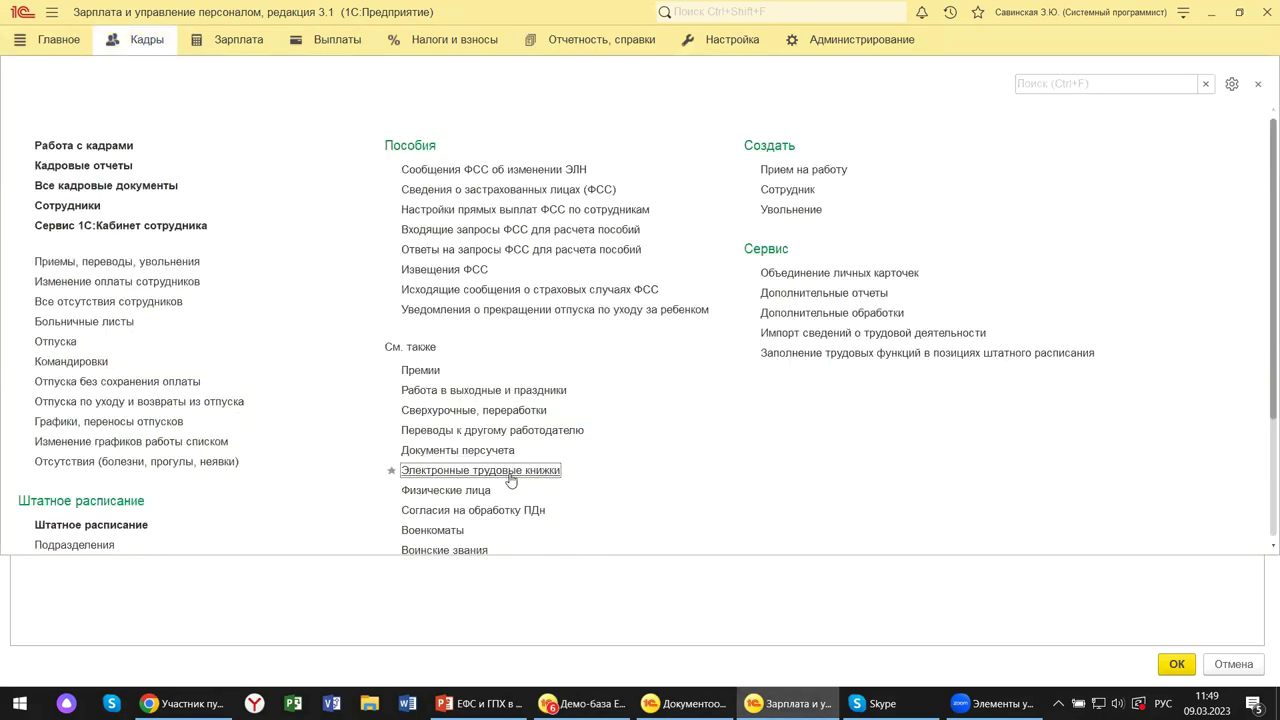
scroll(511, 481, "down", 3)
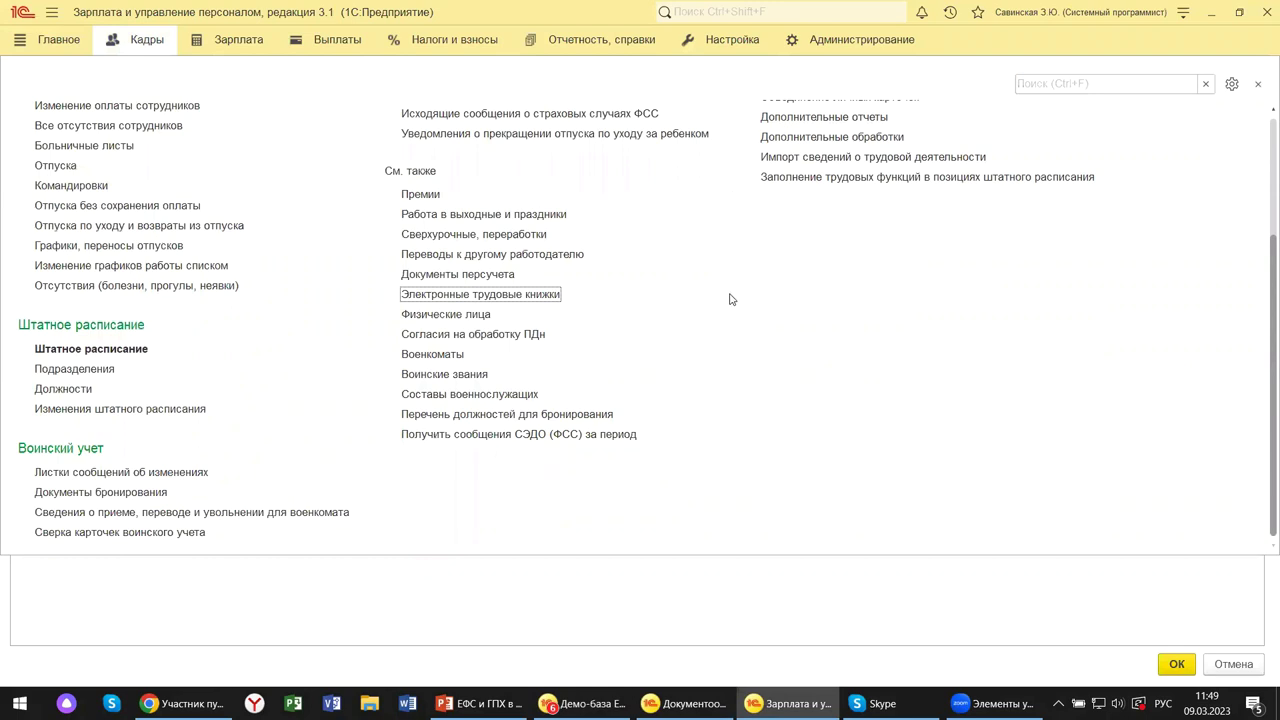
- Open the Трудовые функции classifier, examine its contract codes and a blank new-function form, and close the form without saving
left_click(712, 41)
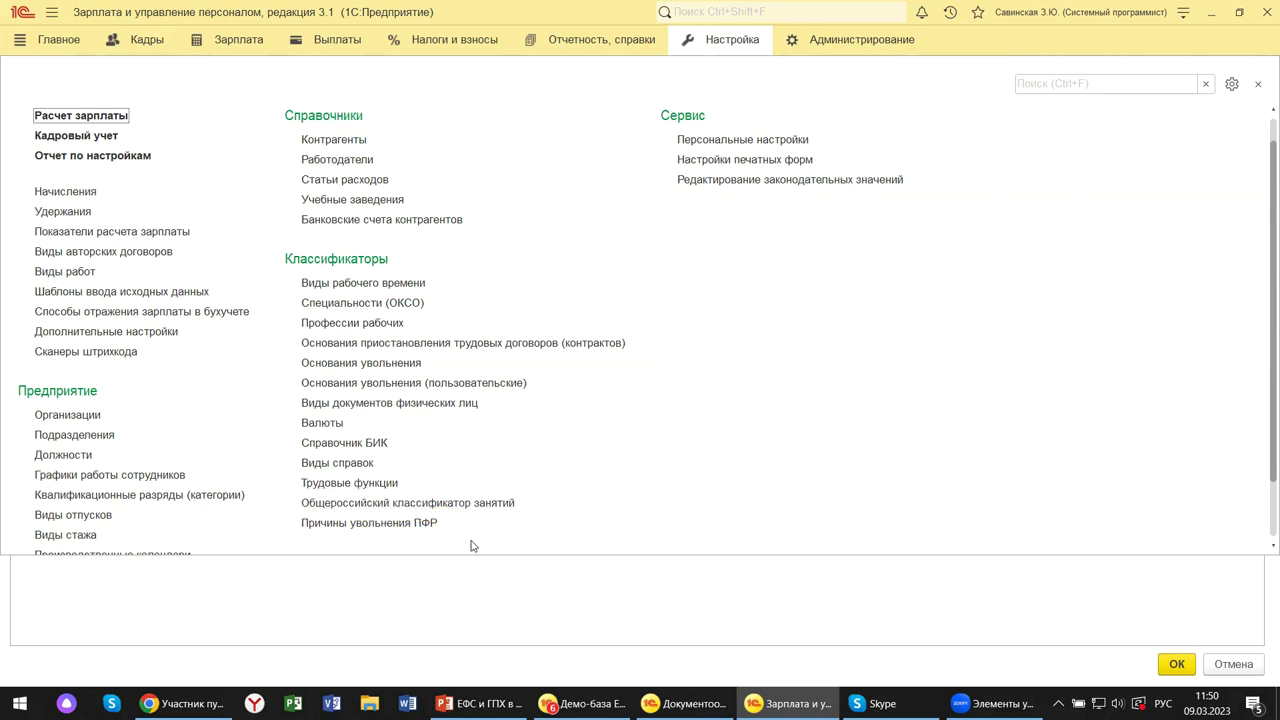
left_click(361, 483)
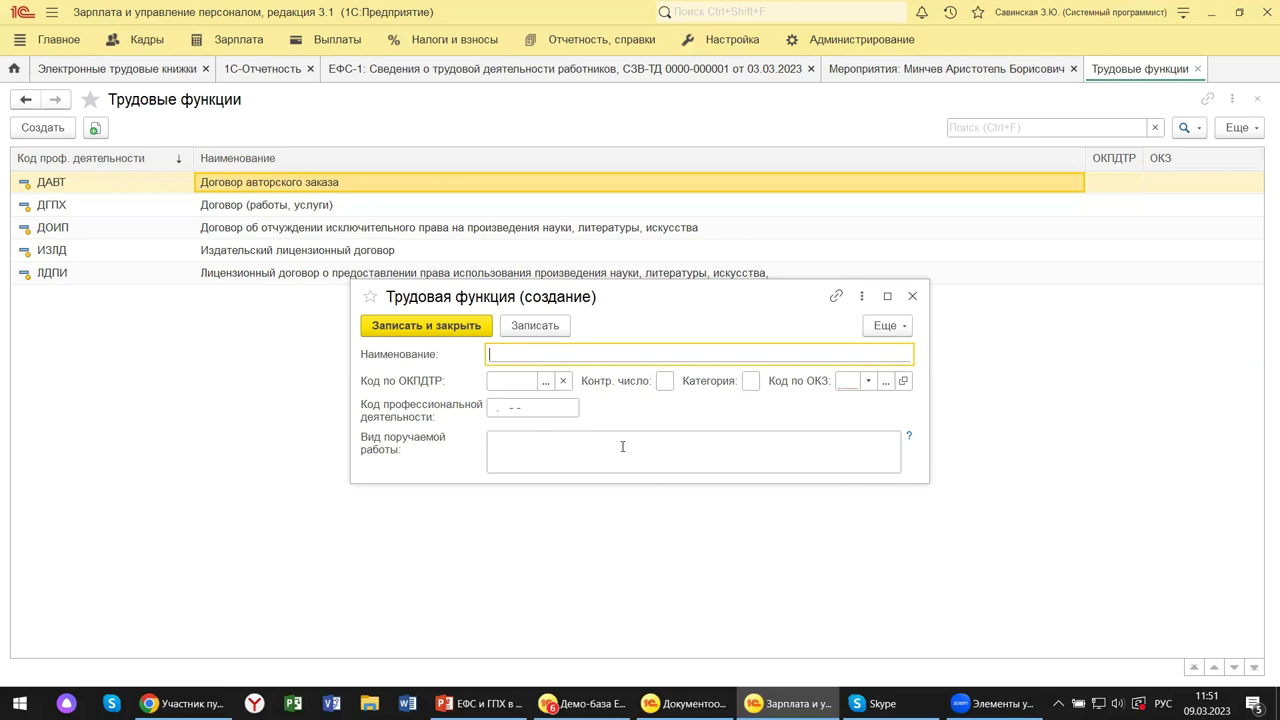
left_click(912, 299)
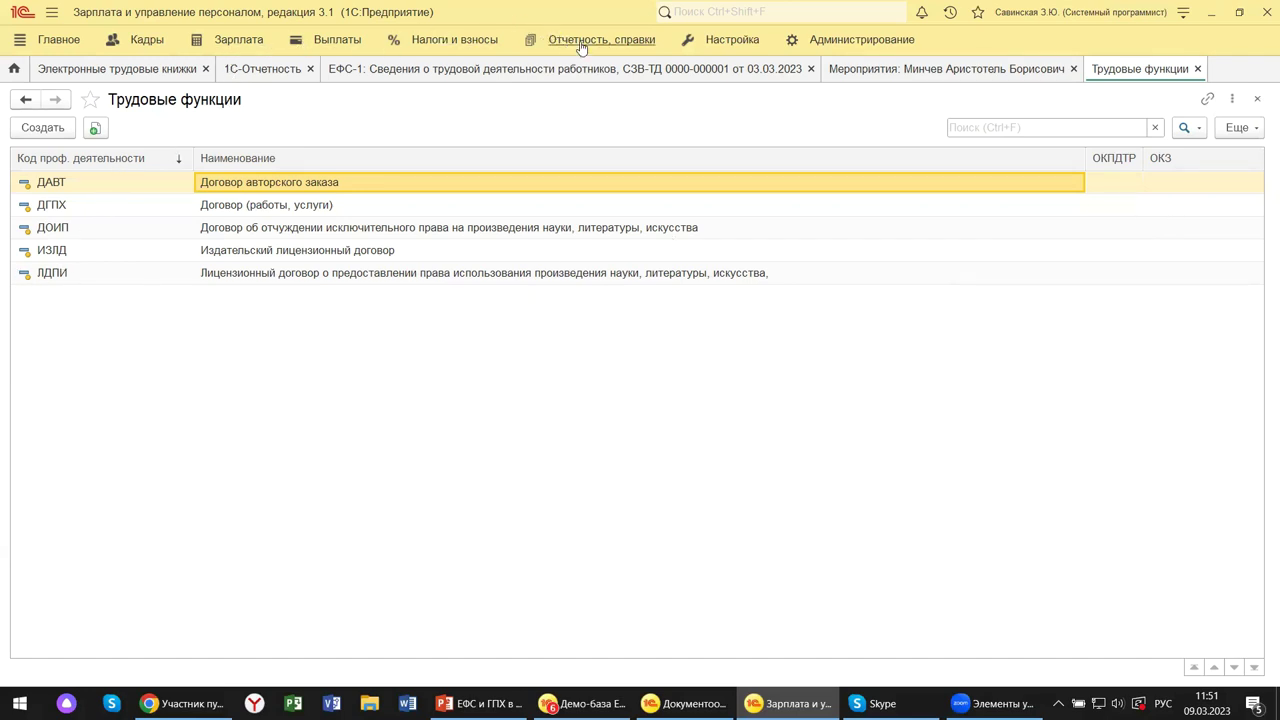
- Return to the ЕФС-1 report dated 03.03.2023 and inspect the event type and Трудовая функция of the employee's contract events
left_click(737, 67)
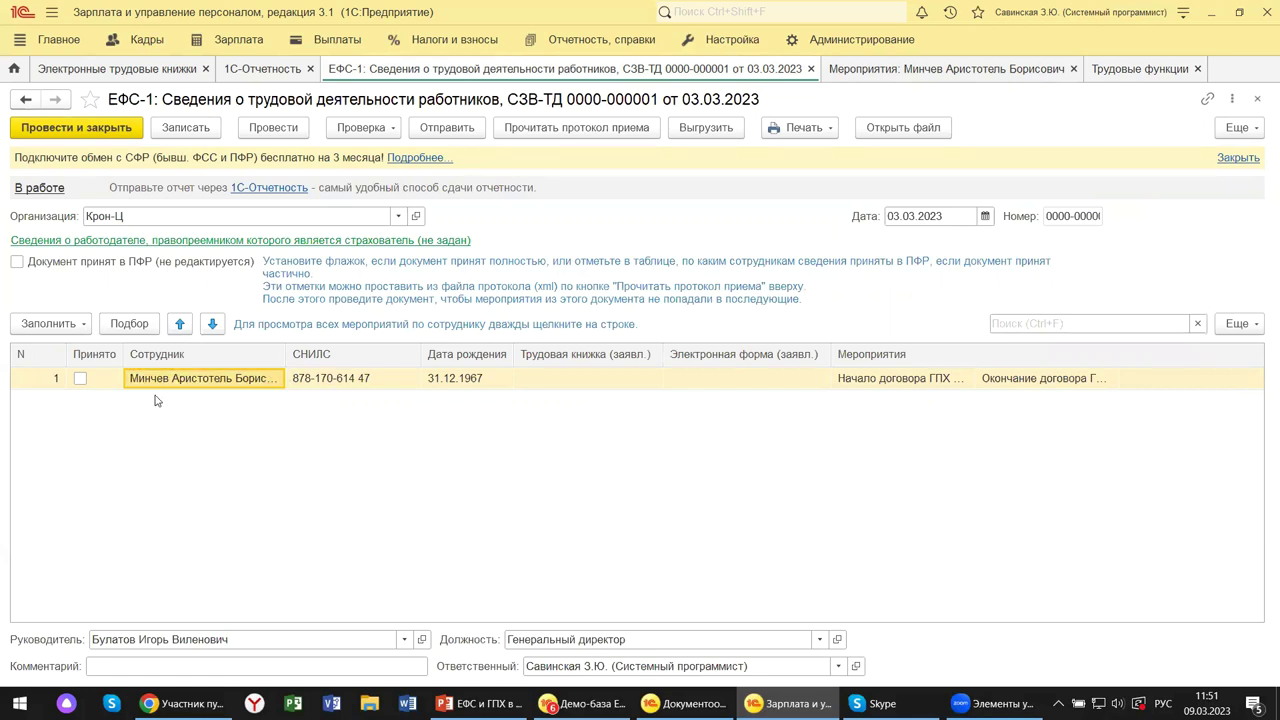
double_click(616, 378)
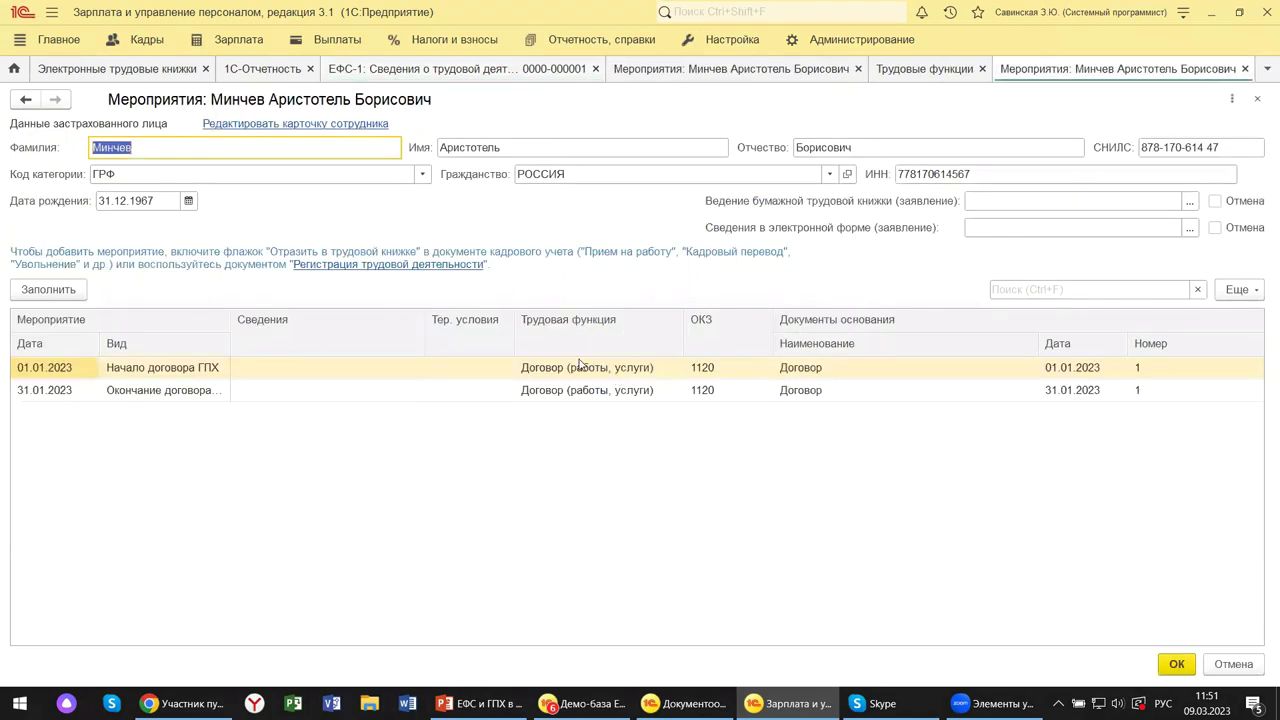
left_click(136, 367)
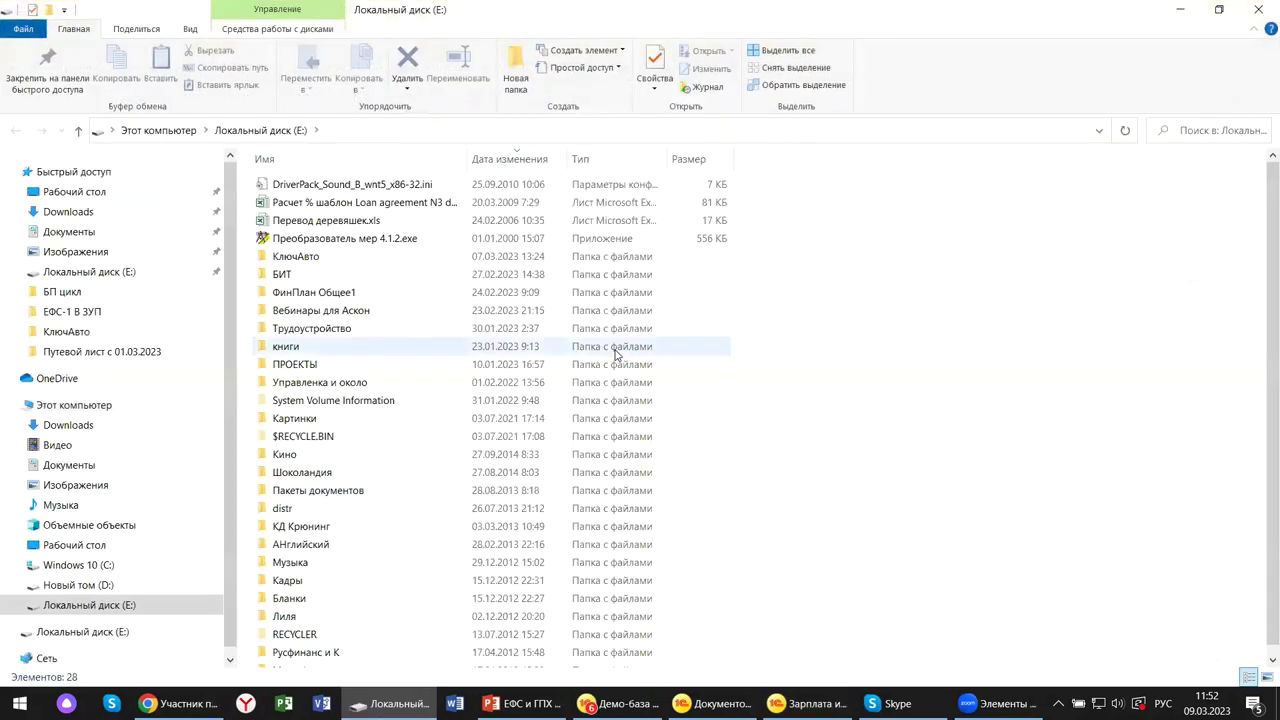
left_click(1257, 9)
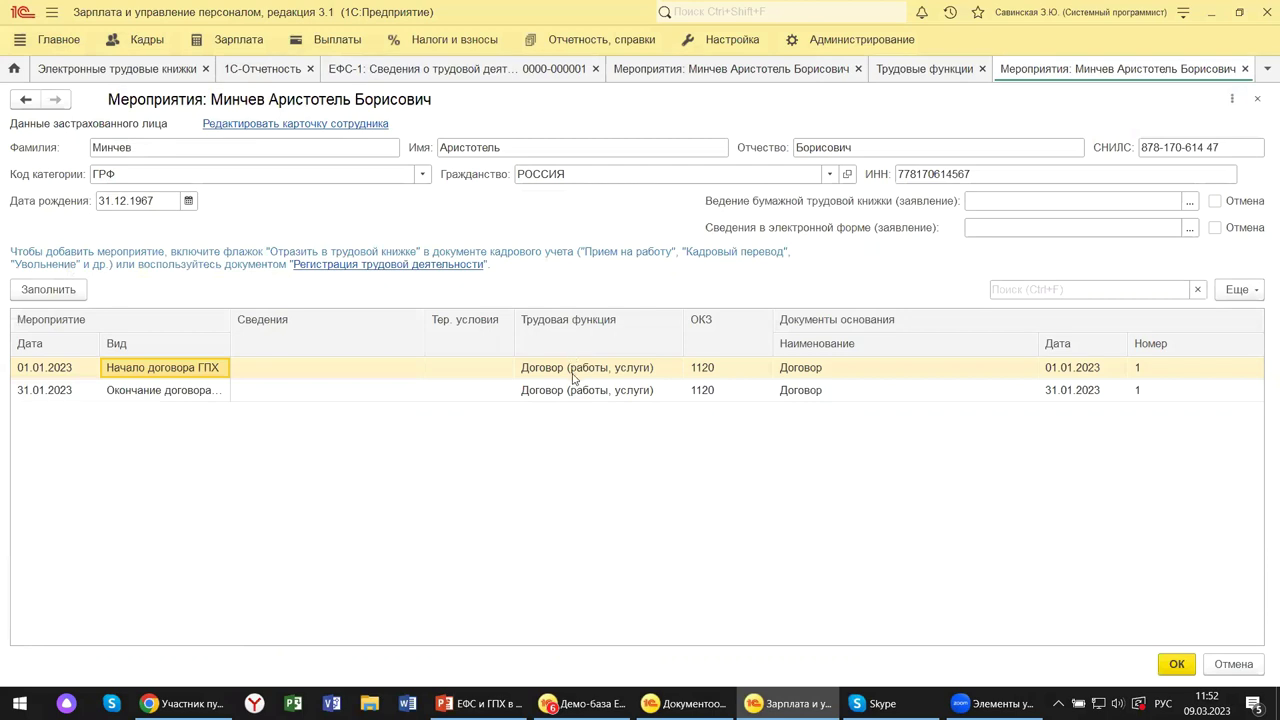
left_click(574, 377)
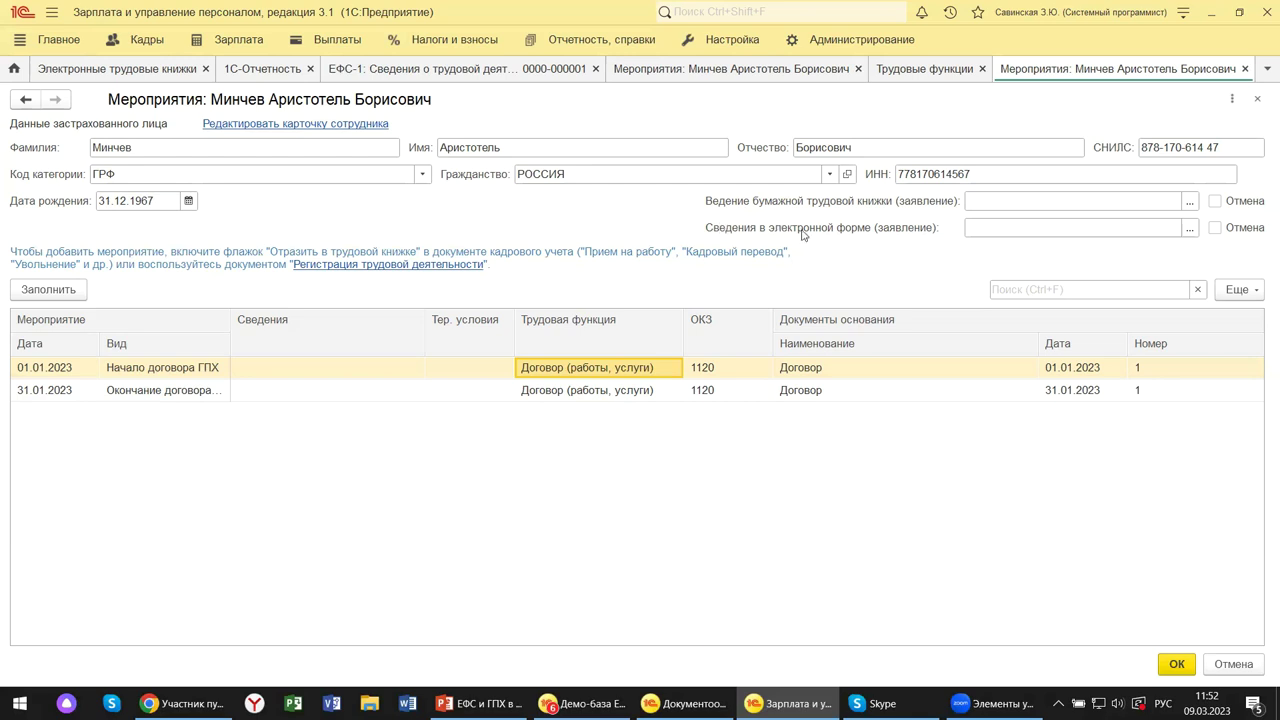
- View the document types available for the electronic-form and paper work book statements, leaving both fields empty
left_click(1188, 229)
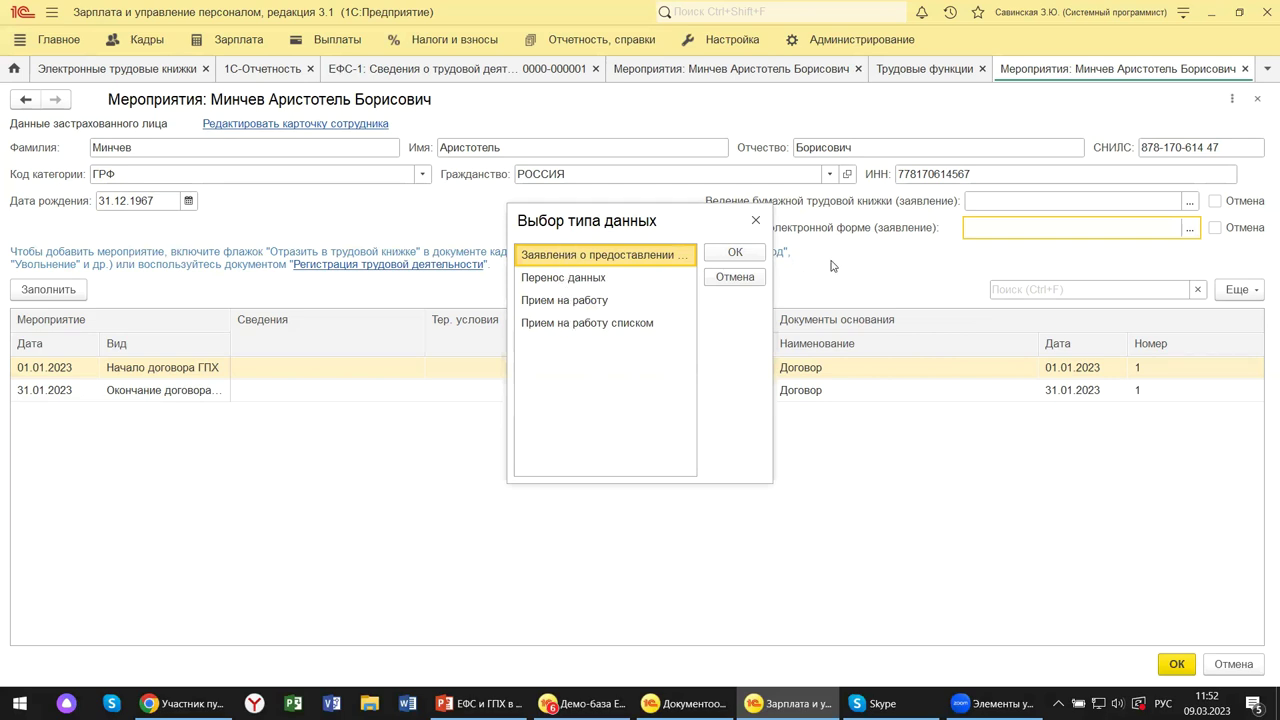
left_click(755, 221)
left_click(1190, 201)
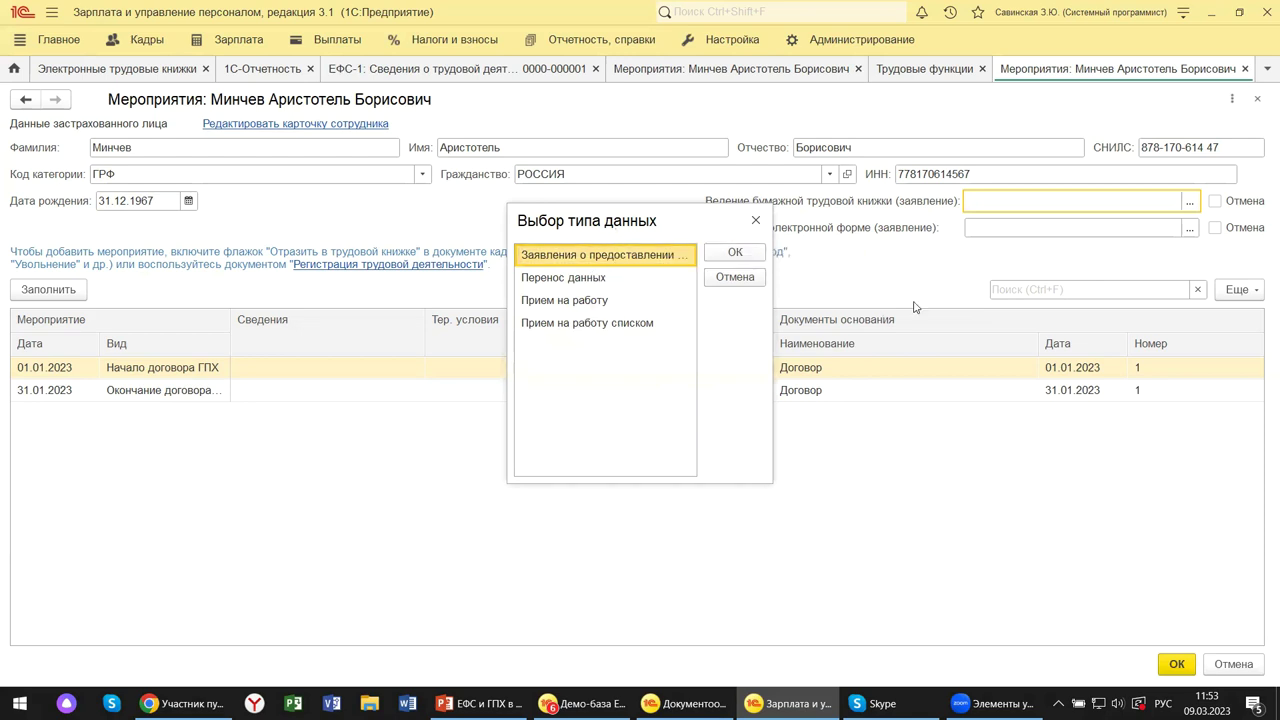
left_click(756, 220)
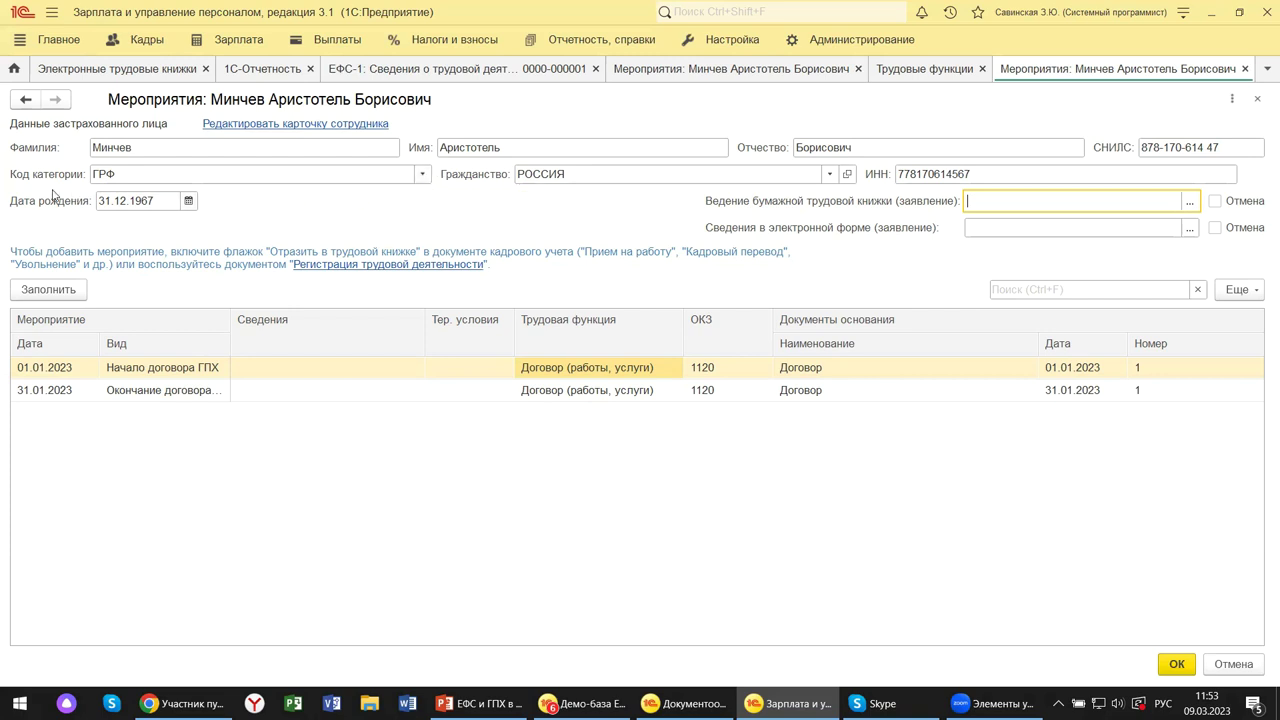
- View the available Код категории options for the insured person, and switch to the PowerPoint presentation
left_click(424, 176)
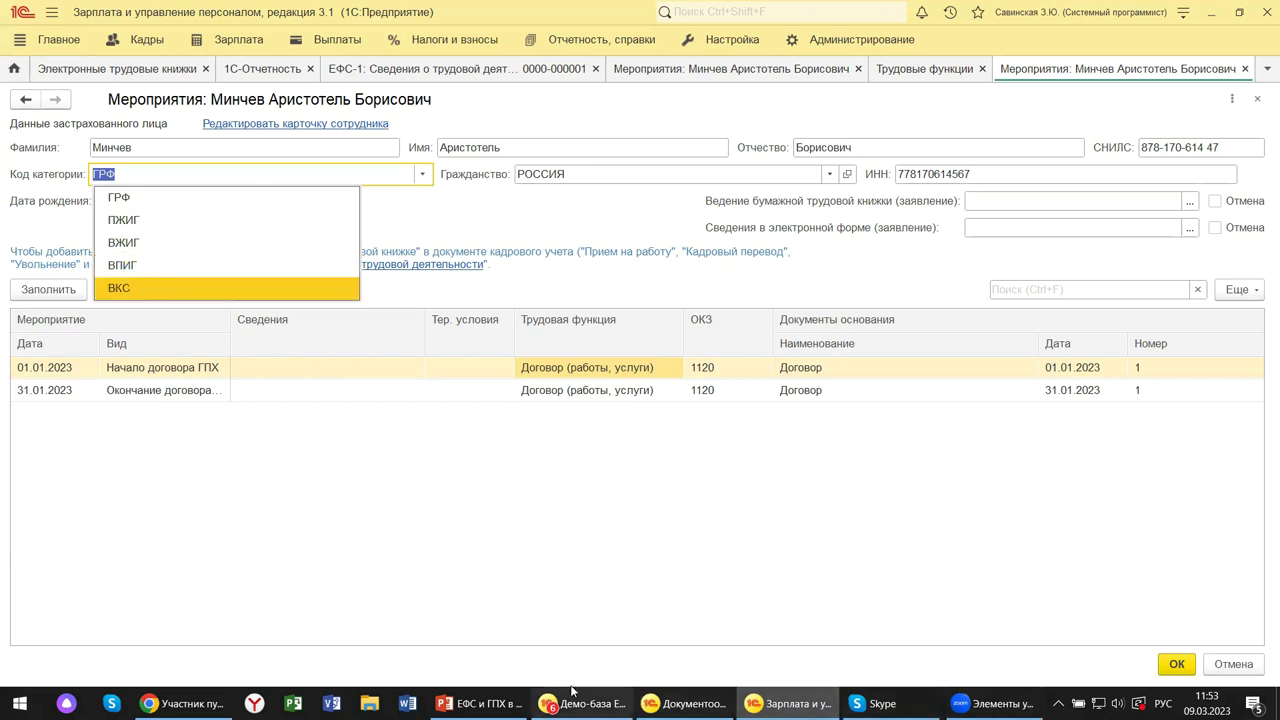
left_click(478, 703)
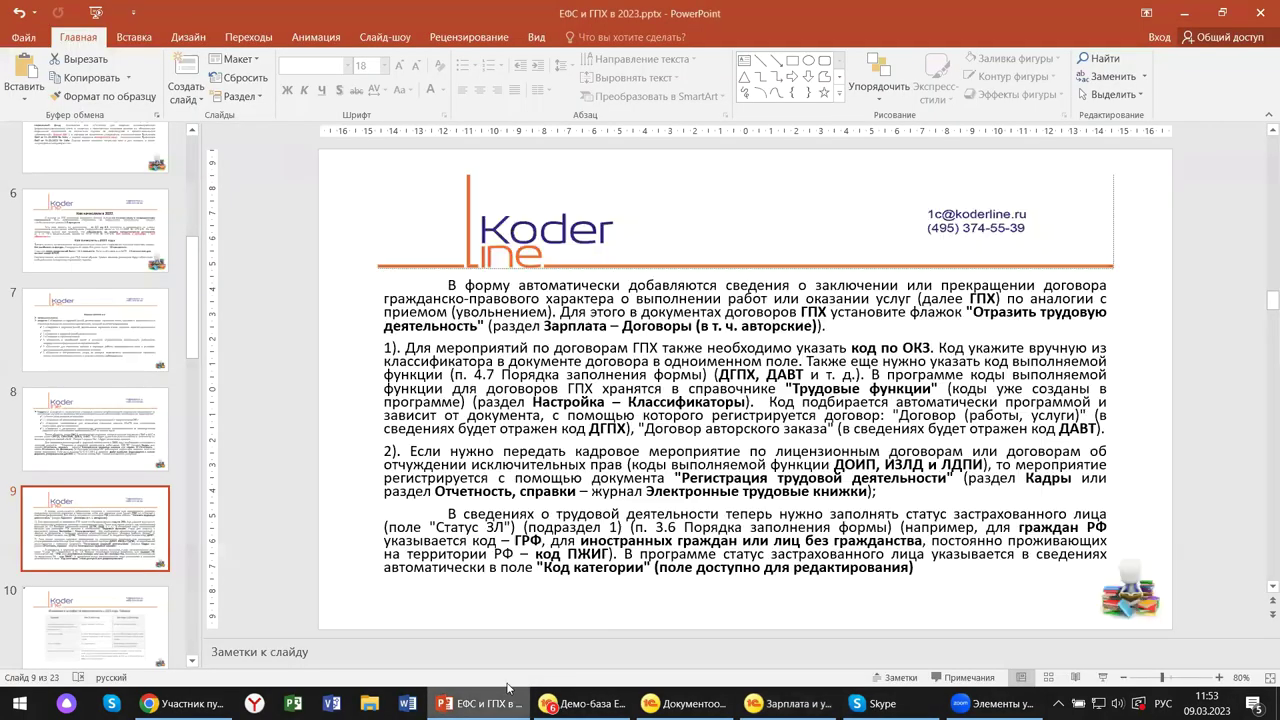